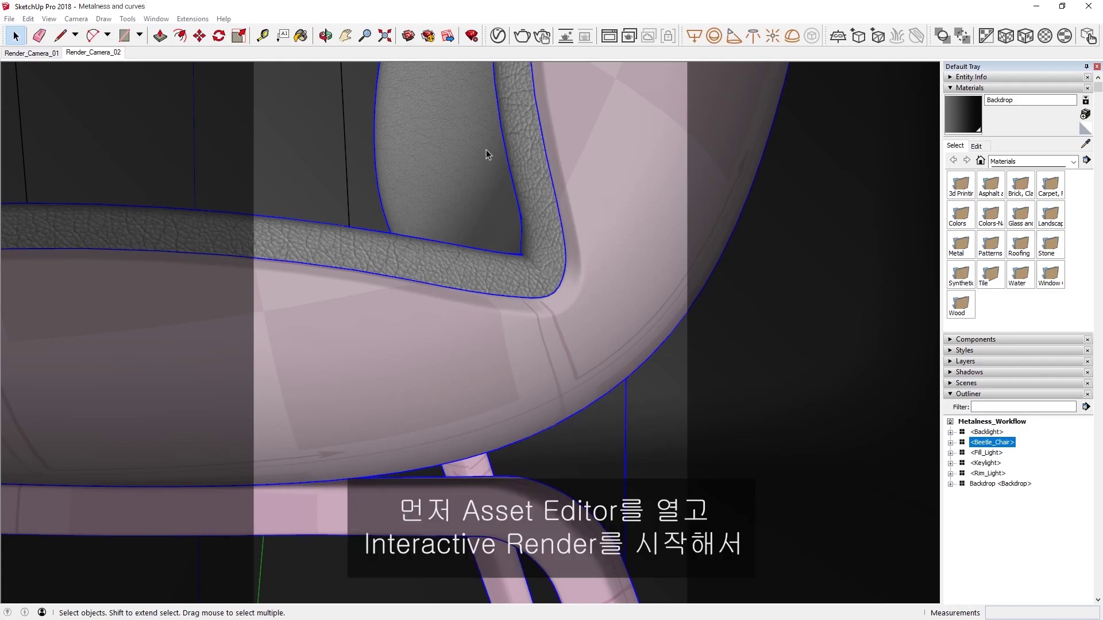
# Step: Open the V-Ray Asset Editor and start an interactive render of the chair close-up
pyautogui.click(498, 36)
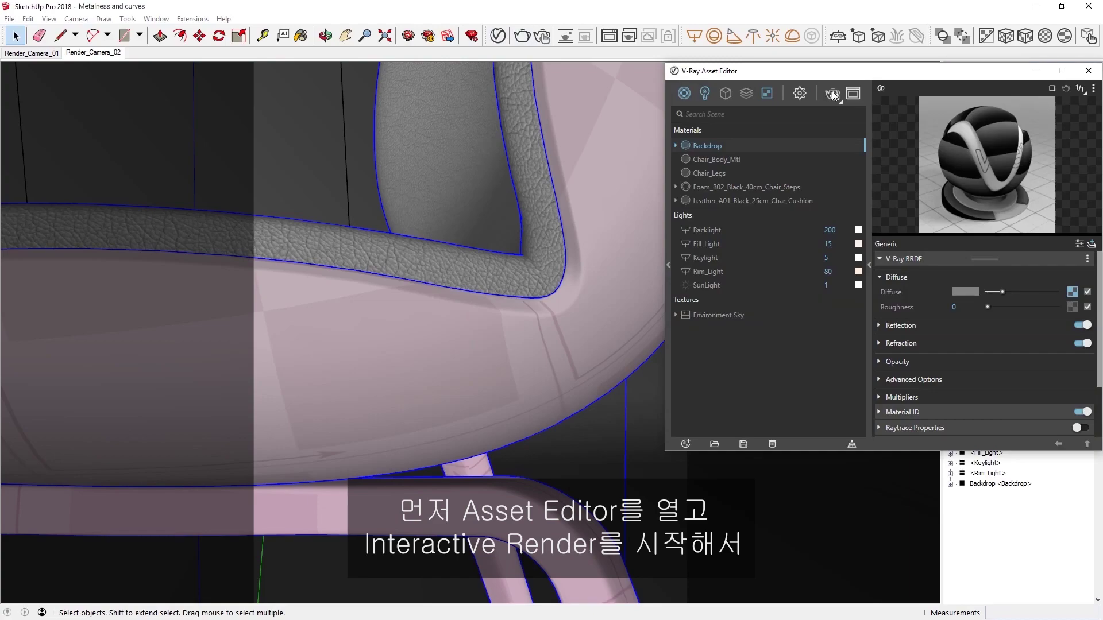
pyautogui.click(832, 92)
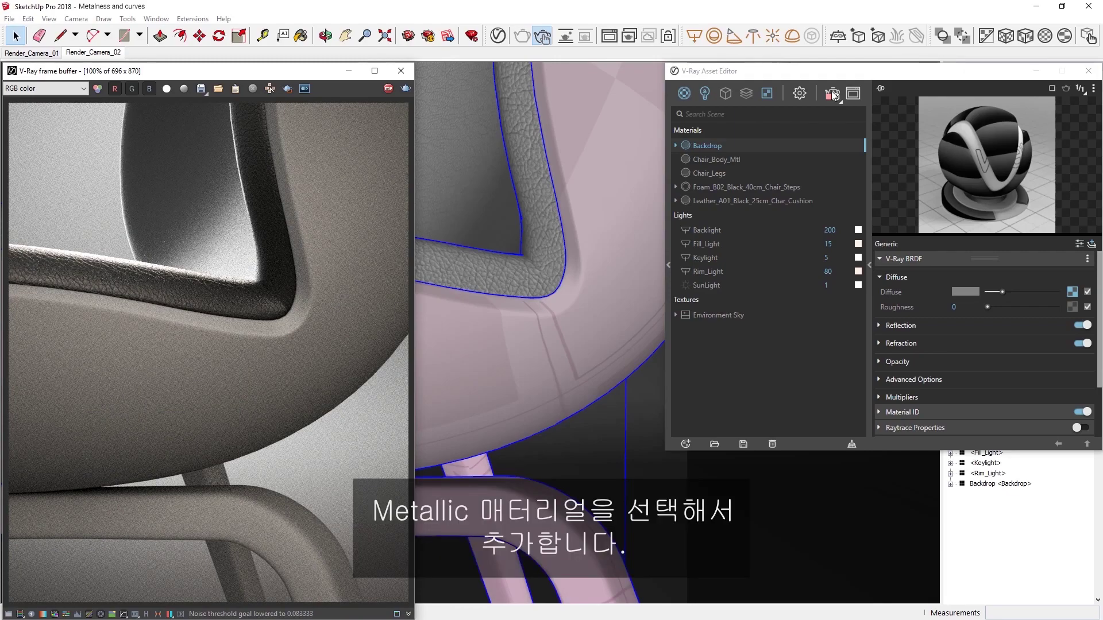
# Step: Add a Metallic material, apply it to the Chair_Legs objects, and restrict rendering to a region around the legs
pyautogui.click(688, 96)
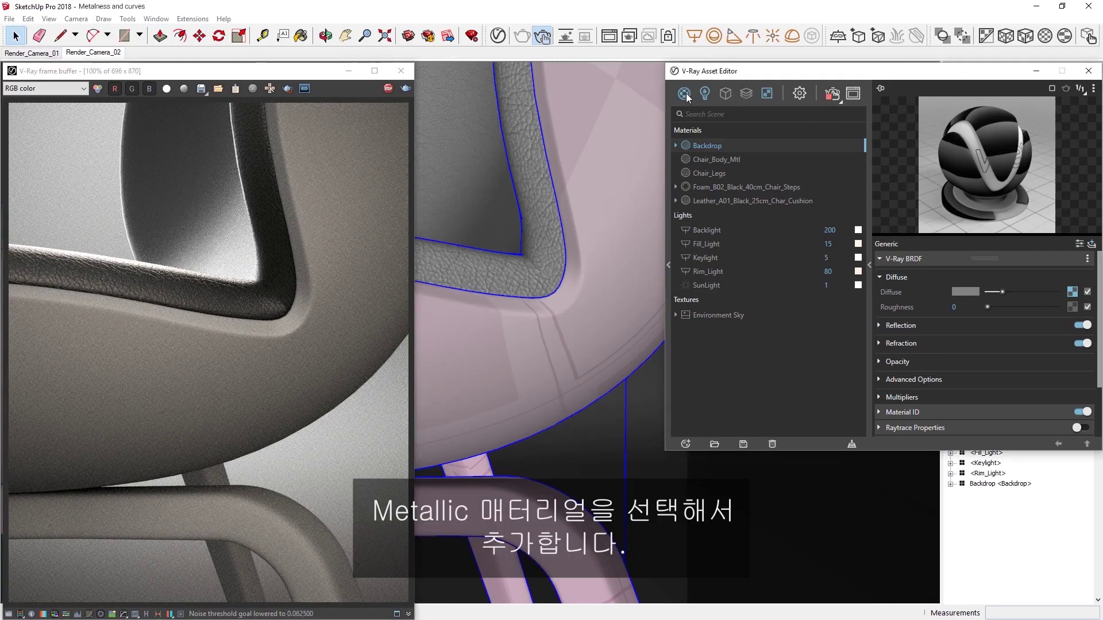
pyautogui.click(708, 125)
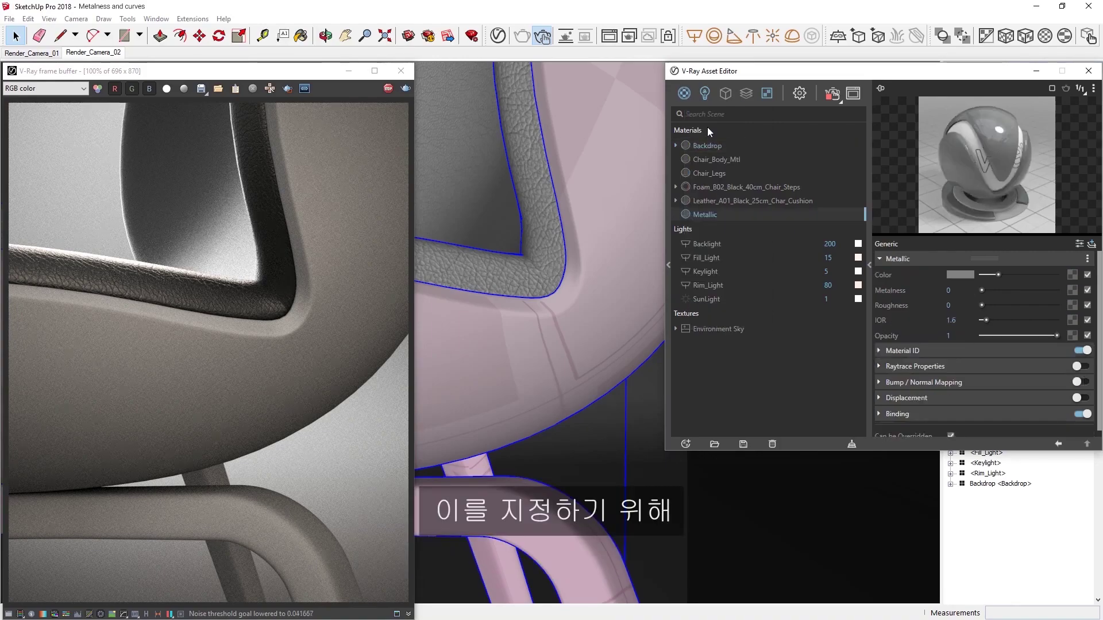
pyautogui.rightClick(707, 173)
pyautogui.click(737, 180)
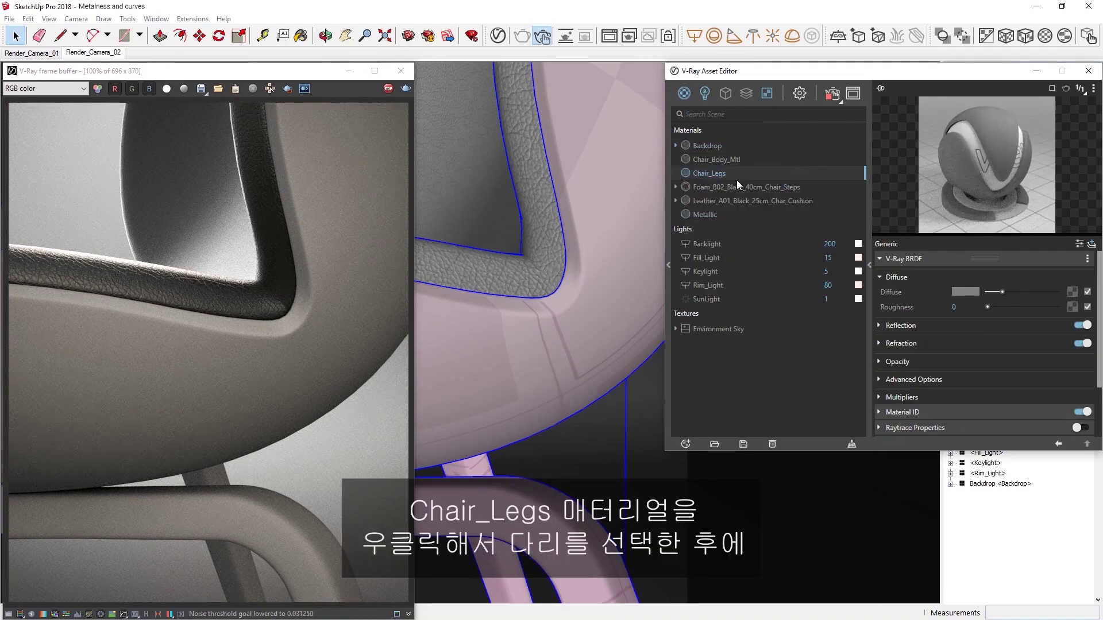
pyautogui.click(706, 214)
pyautogui.rightClick(706, 214)
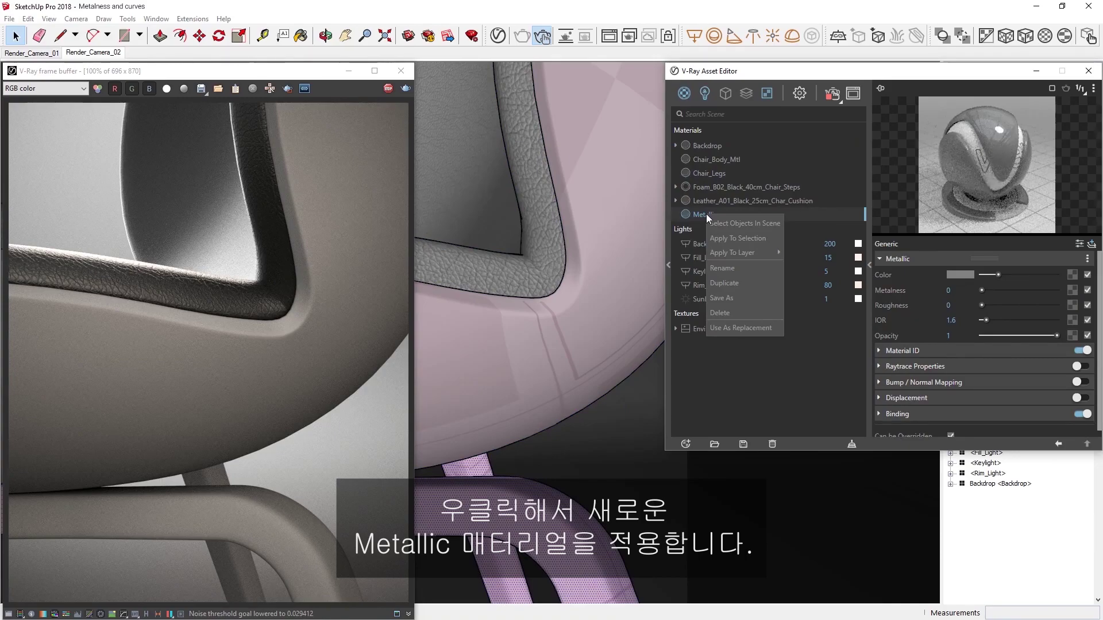
pyautogui.click(727, 236)
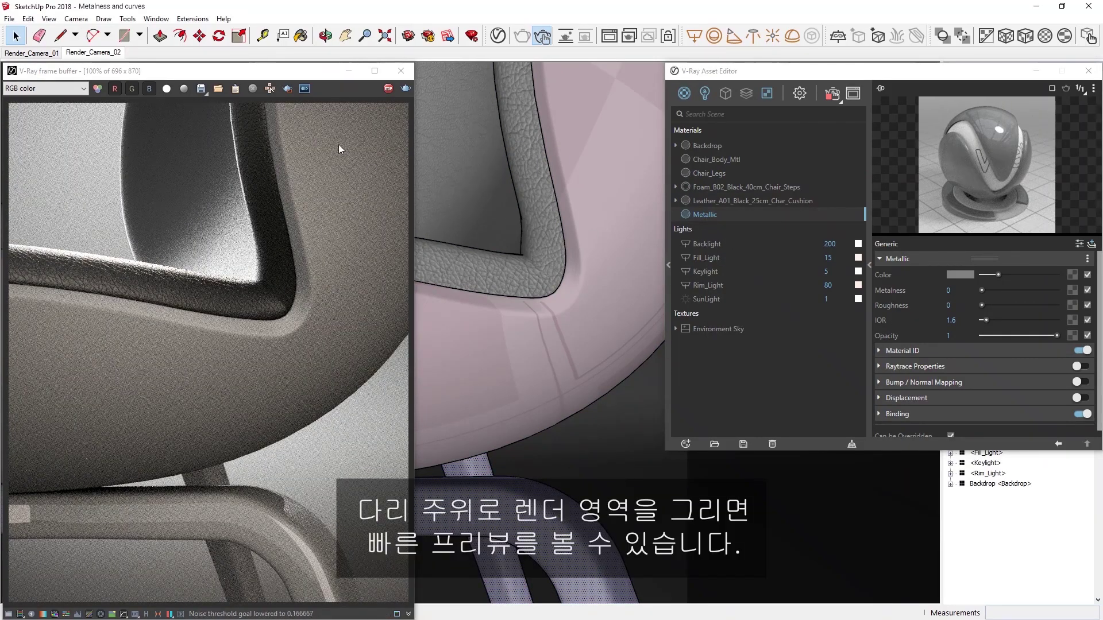
pyautogui.click(289, 90)
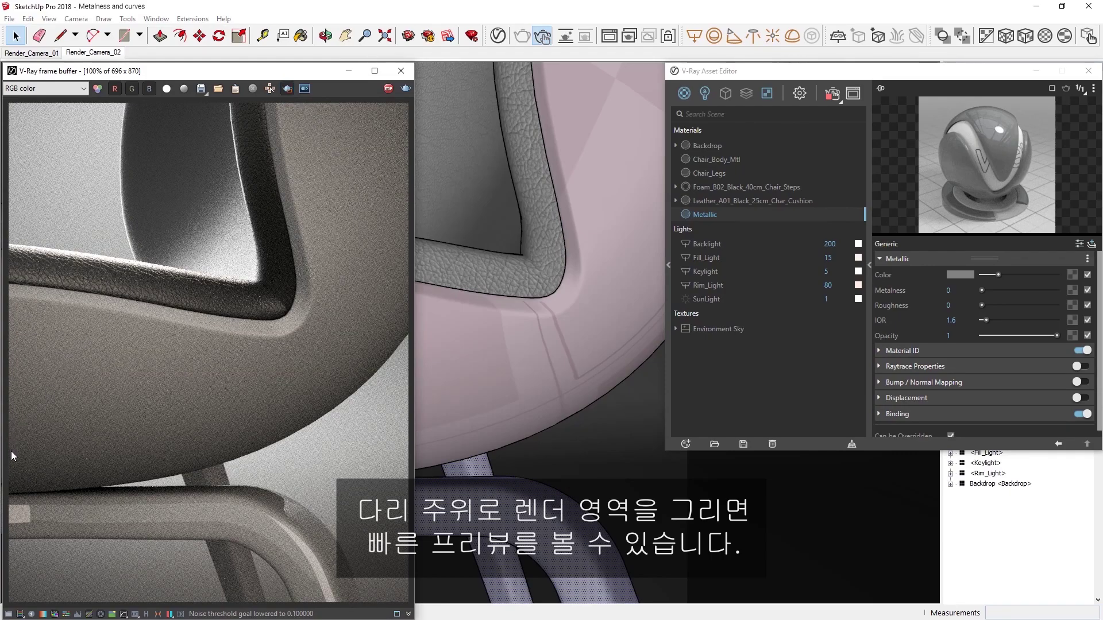
pyautogui.moveTo(11, 456); pyautogui.dragTo(408, 601)
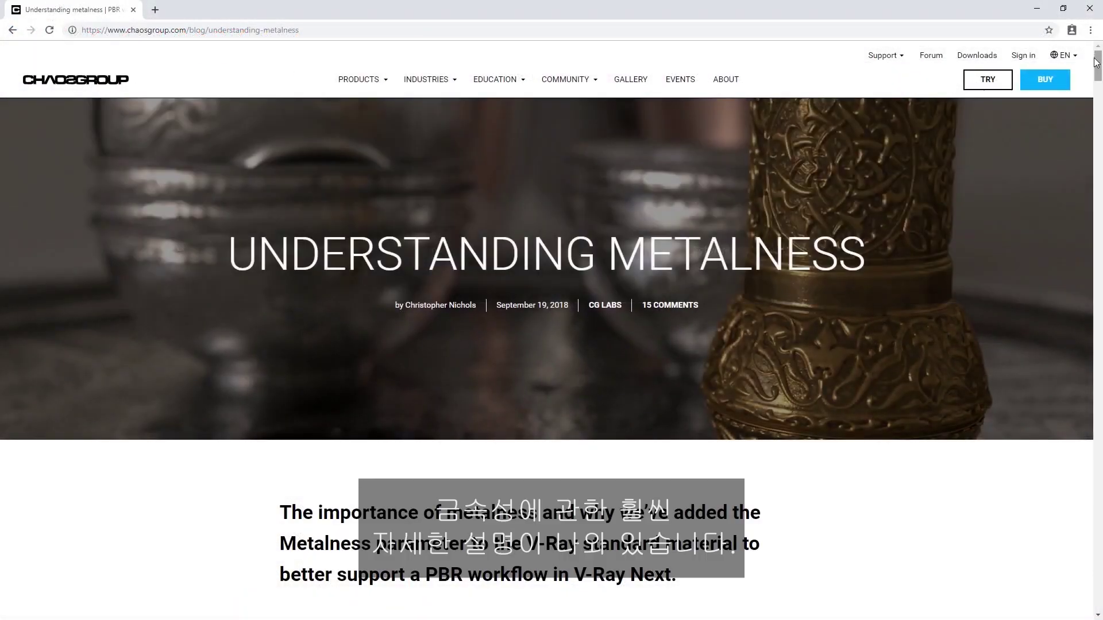
# Step: Scroll the Understanding Metalness article down to the metals chart showing Gold's colour, IOR and metalness
pyautogui.moveTo(1098, 75); pyautogui.dragTo(1098, 296)
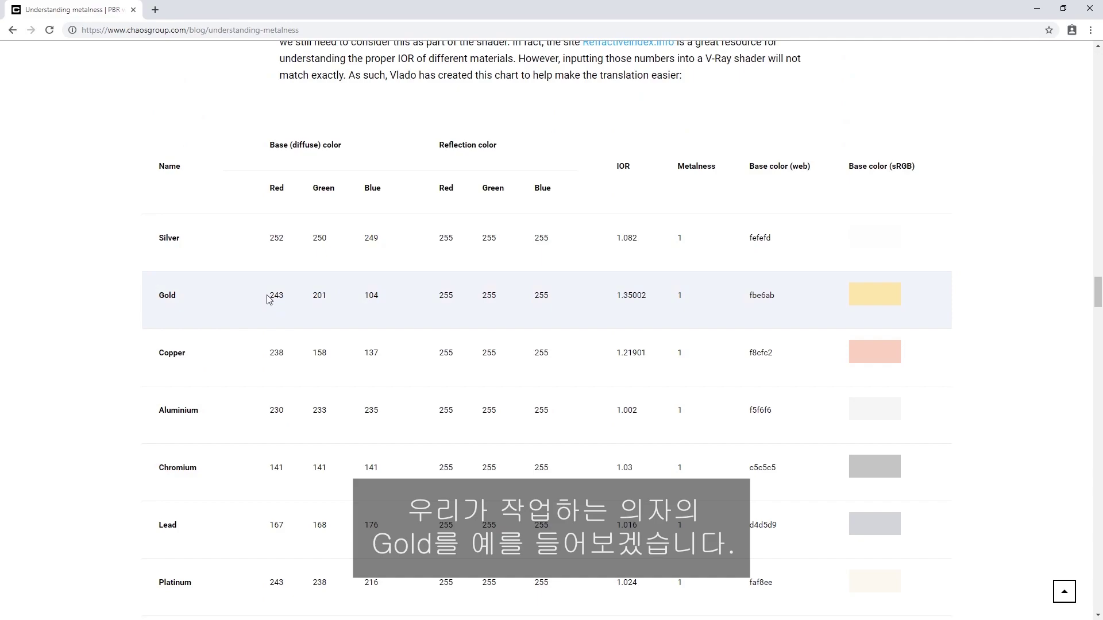
pyautogui.moveTo(268, 299); pyautogui.dragTo(391, 303)
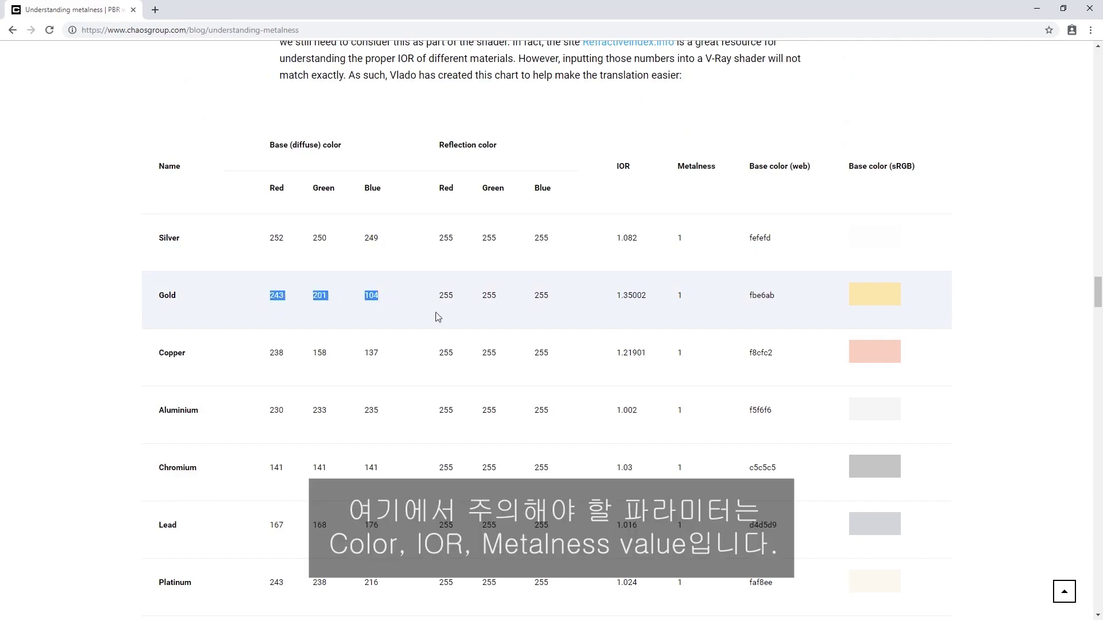
pyautogui.moveTo(613, 297); pyautogui.dragTo(693, 298)
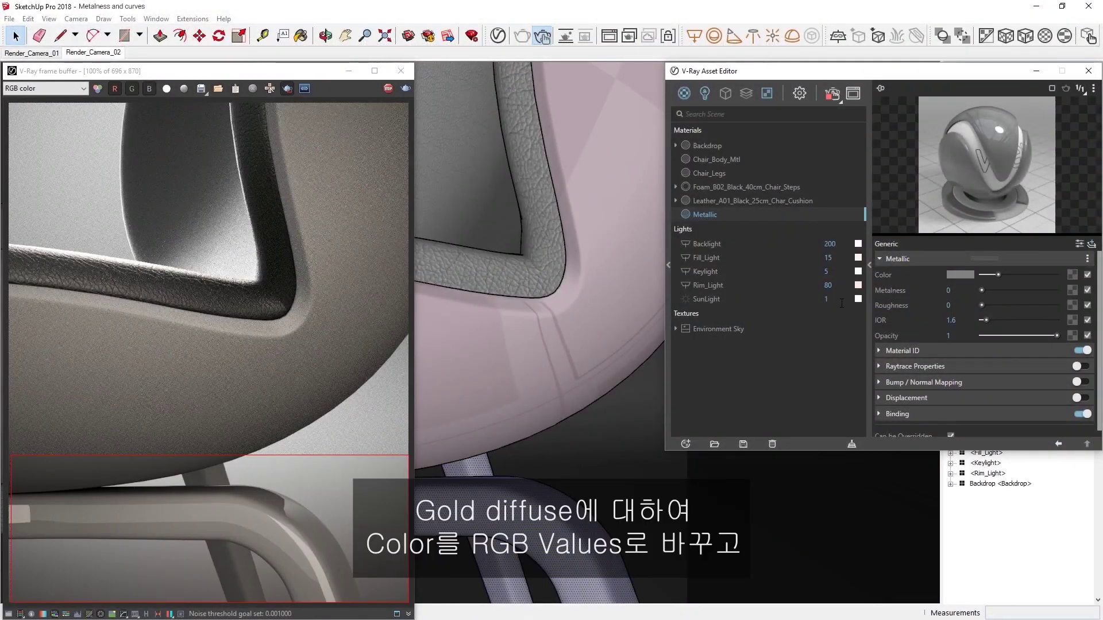
# Step: Set the Metallic colour to gold, RGB 243/201/104 on a 0–255 range
pyautogui.click(959, 275)
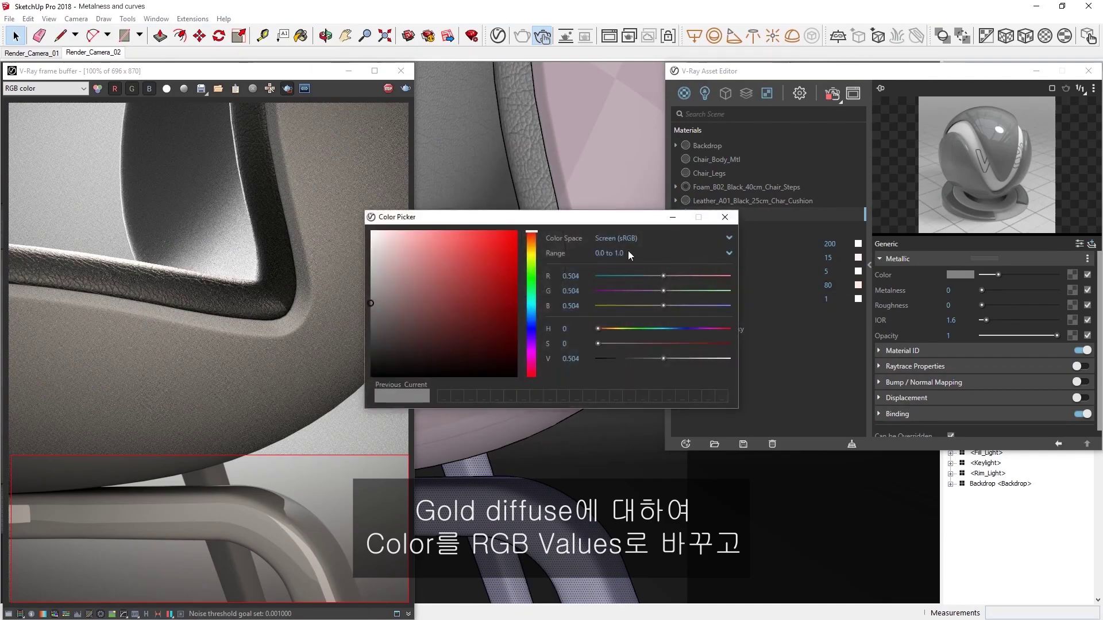
pyautogui.click(628, 253)
pyautogui.click(609, 282)
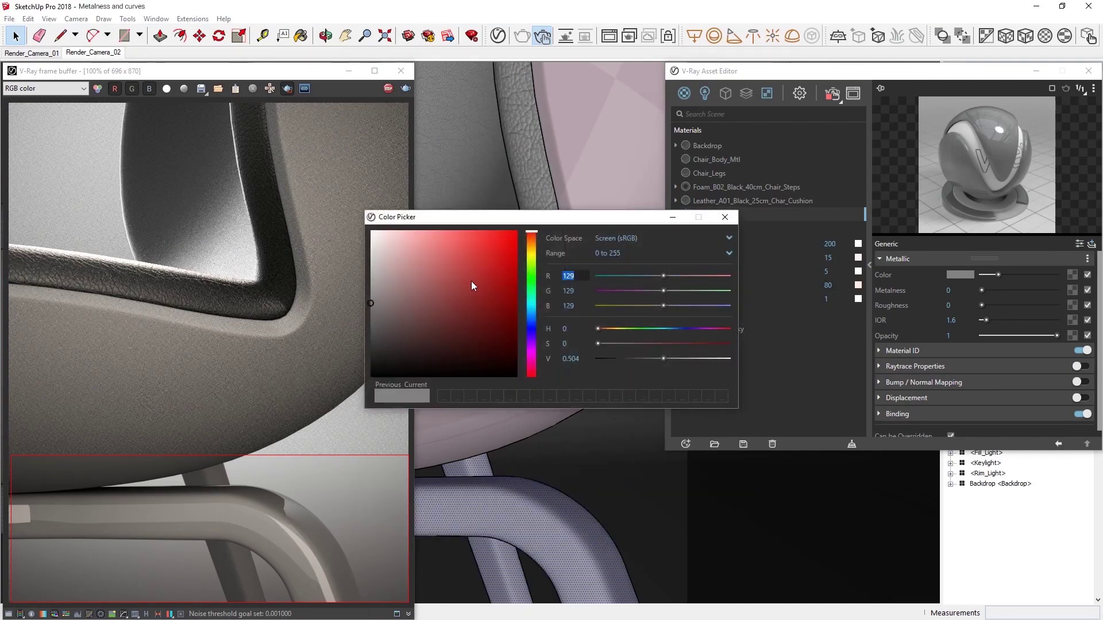
pyautogui.write('243')
pyautogui.press('Tab')
pyautogui.write('201')
pyautogui.press('Tab')
pyautogui.write('1')
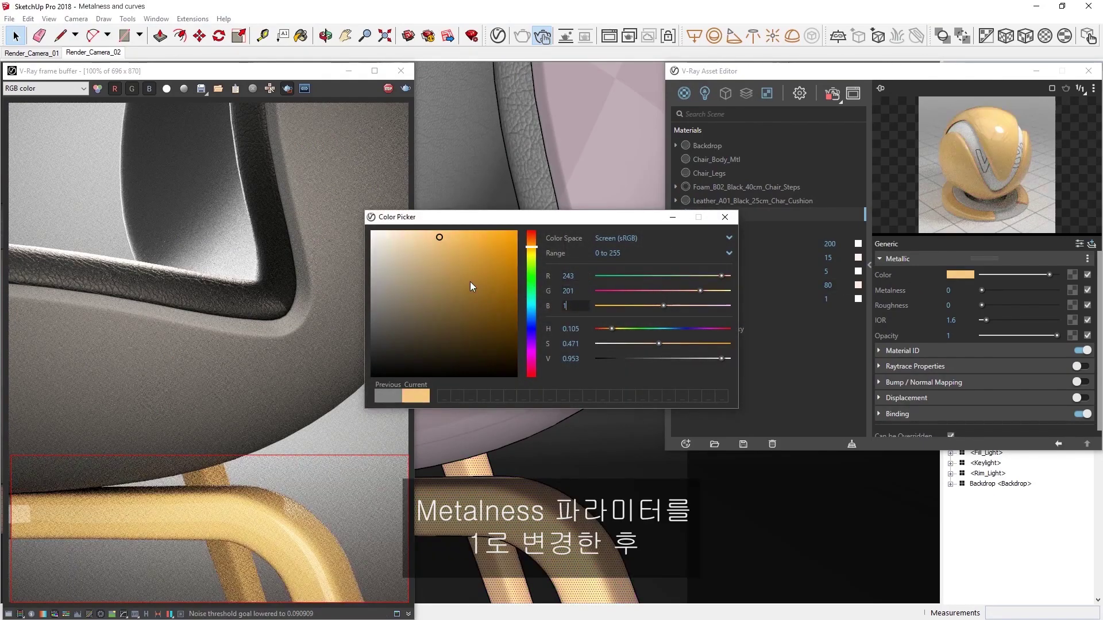
pyautogui.write('04')
pyautogui.click(724, 217)
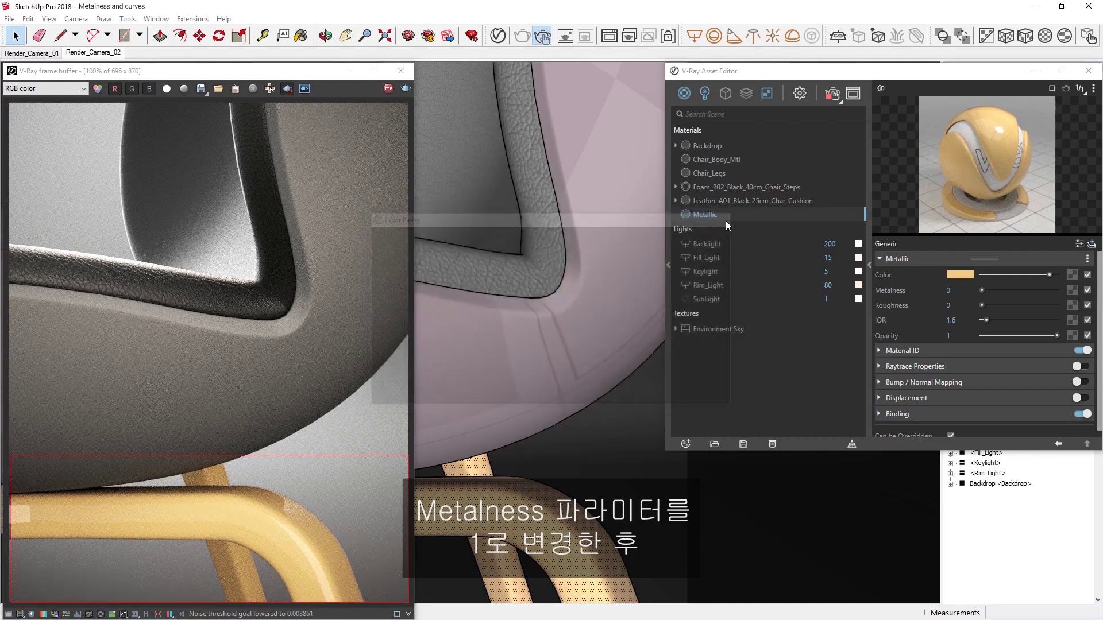
# Step: Set the Metallic material's metalness to 1 and IOR to 1.35
pyautogui.moveTo(981, 290); pyautogui.dragTo(995, 290)
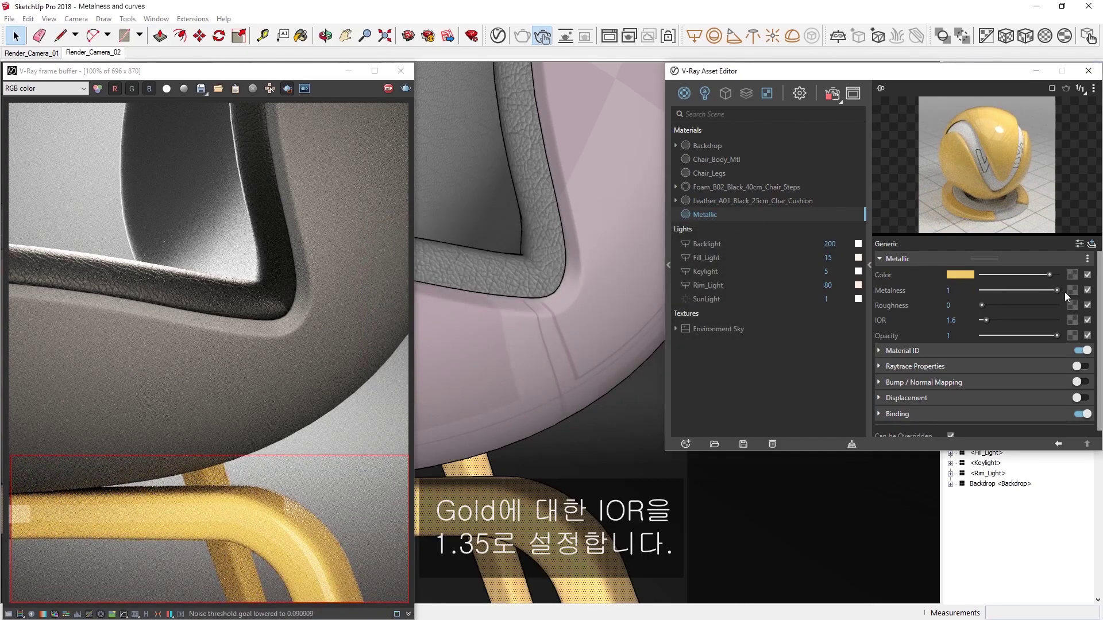
pyautogui.doubleClick(952, 320)
pyautogui.write('1.3')
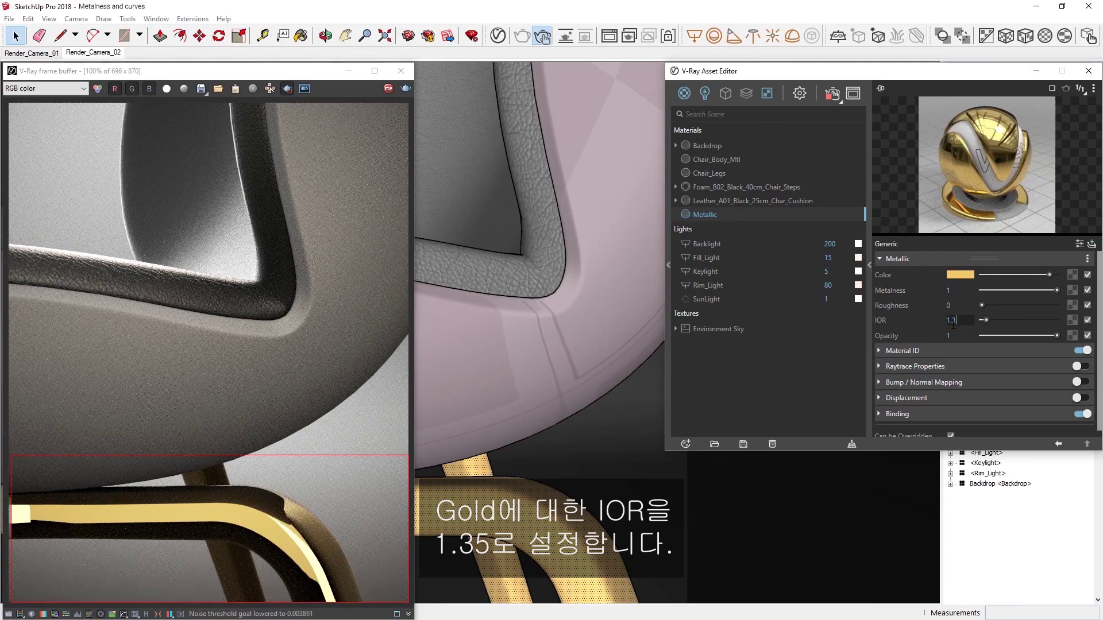
pyautogui.write('5')
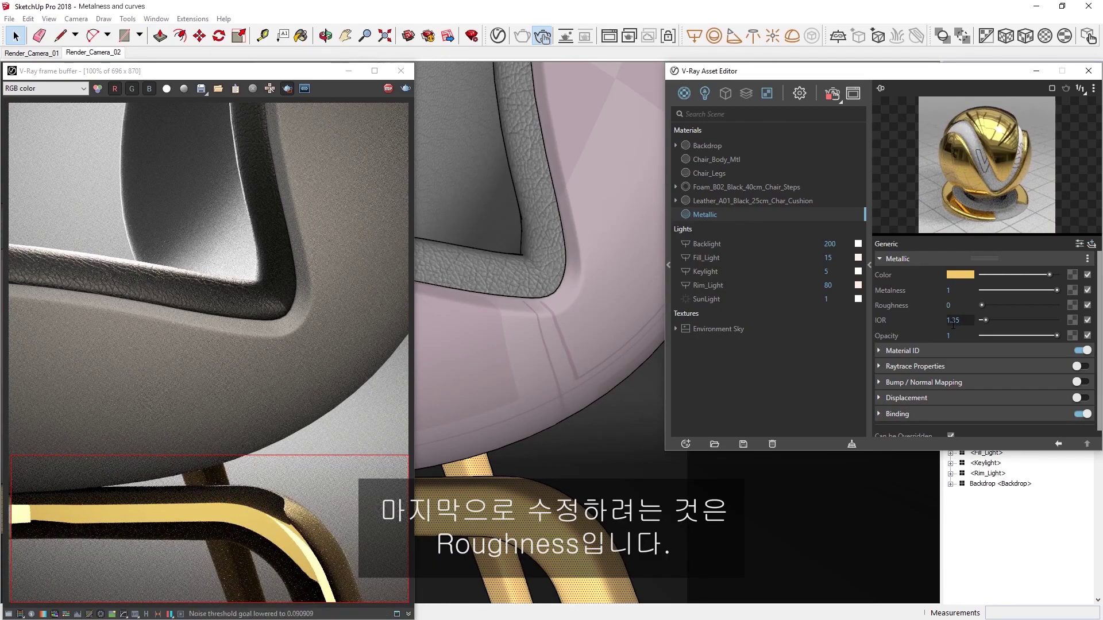
# Step: Confirm the 1.35 IOR and set the gold material's Roughness to 0.15
pyautogui.press('Return')
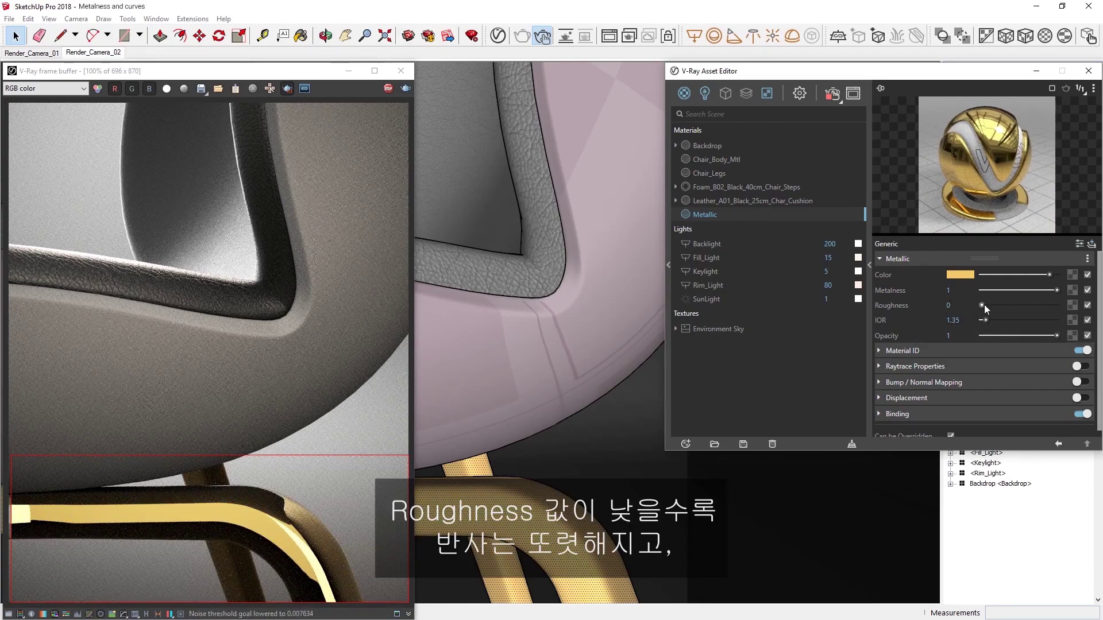
pyautogui.moveTo(984, 305)
pyautogui.mouseDown()
pyautogui.moveTo(1040, 305)
pyautogui.moveTo(992, 309)
pyautogui.mouseUp()
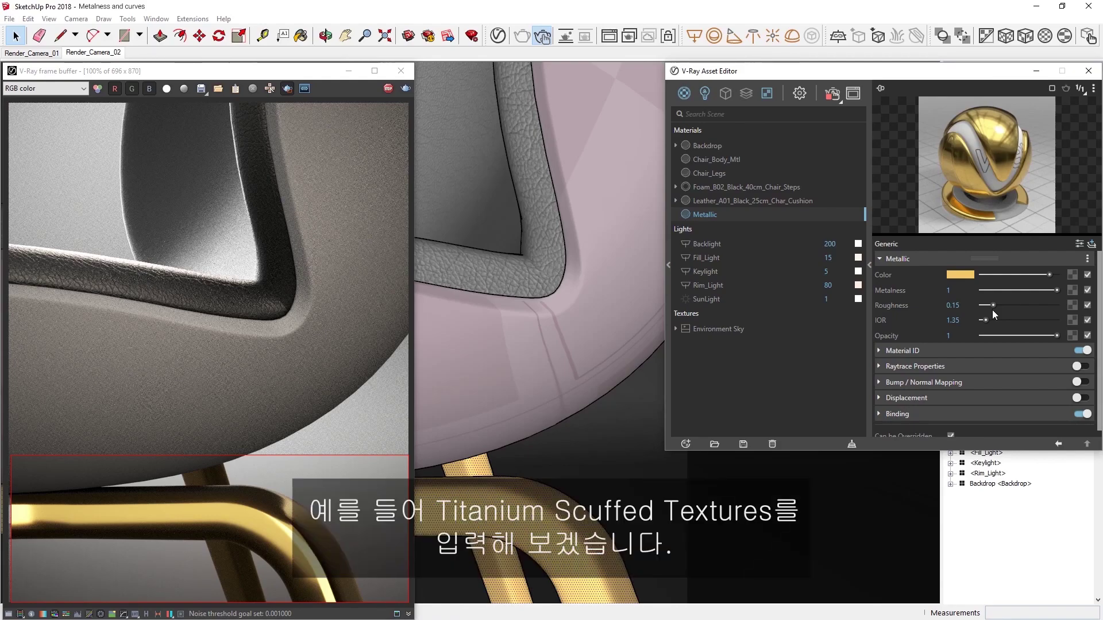
# Step: Load the Titanium-Scuffed basecolor, metallic and roughness textures into Color, Metalness and Roughness
pyautogui.click(519, 552)
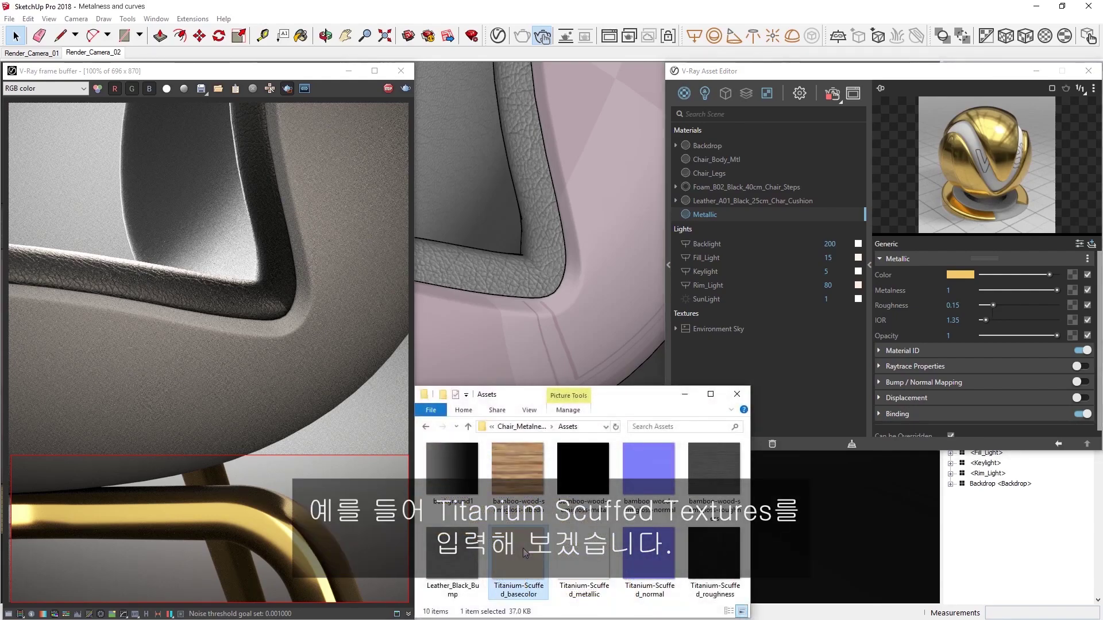
pyautogui.moveTo(523, 548); pyautogui.dragTo(988, 277)
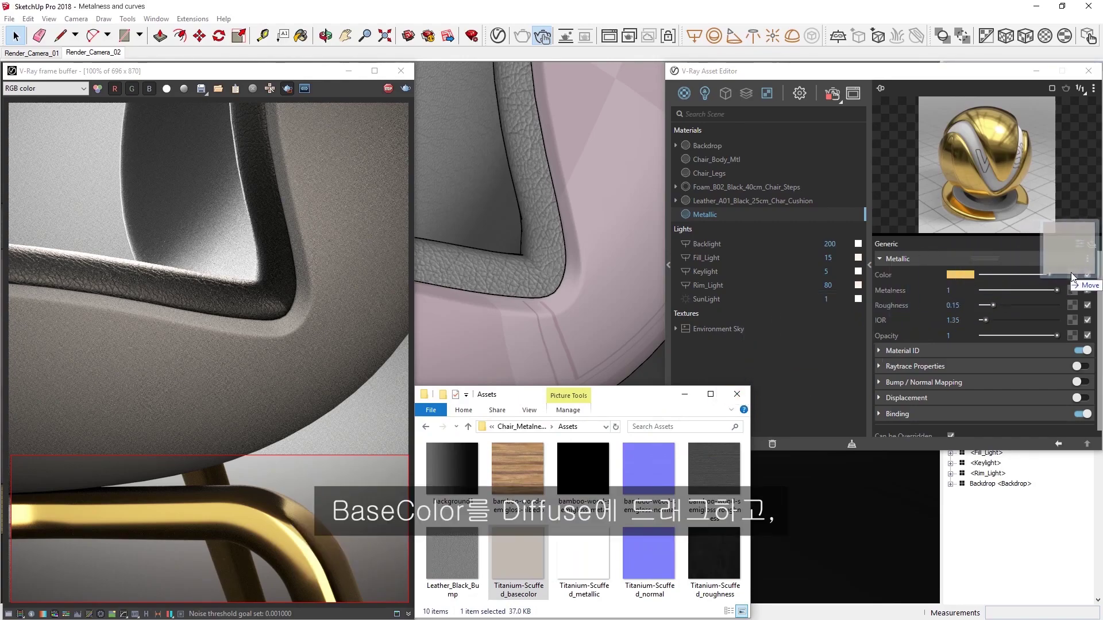
pyautogui.moveTo(588, 550); pyautogui.dragTo(1072, 291)
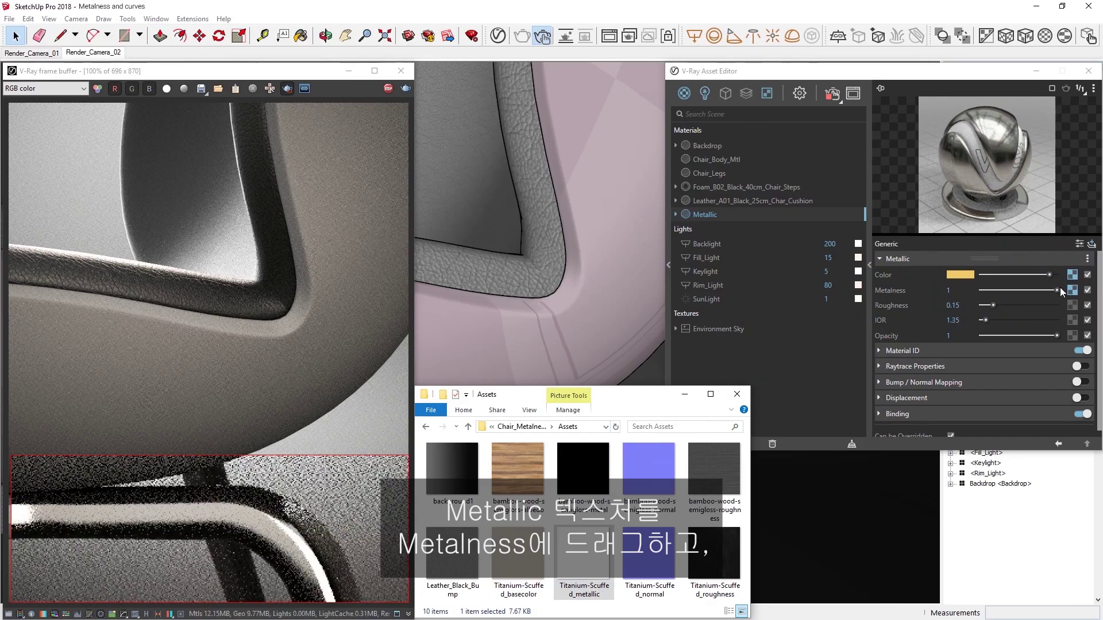
pyautogui.click(695, 549)
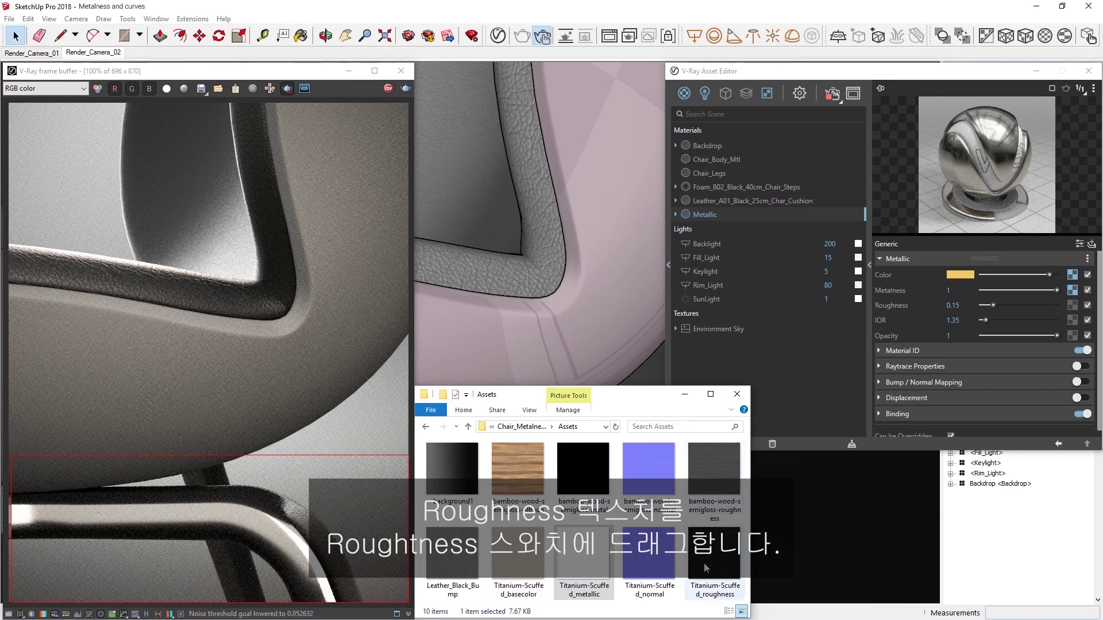
pyautogui.moveTo(706, 568); pyautogui.dragTo(1072, 306)
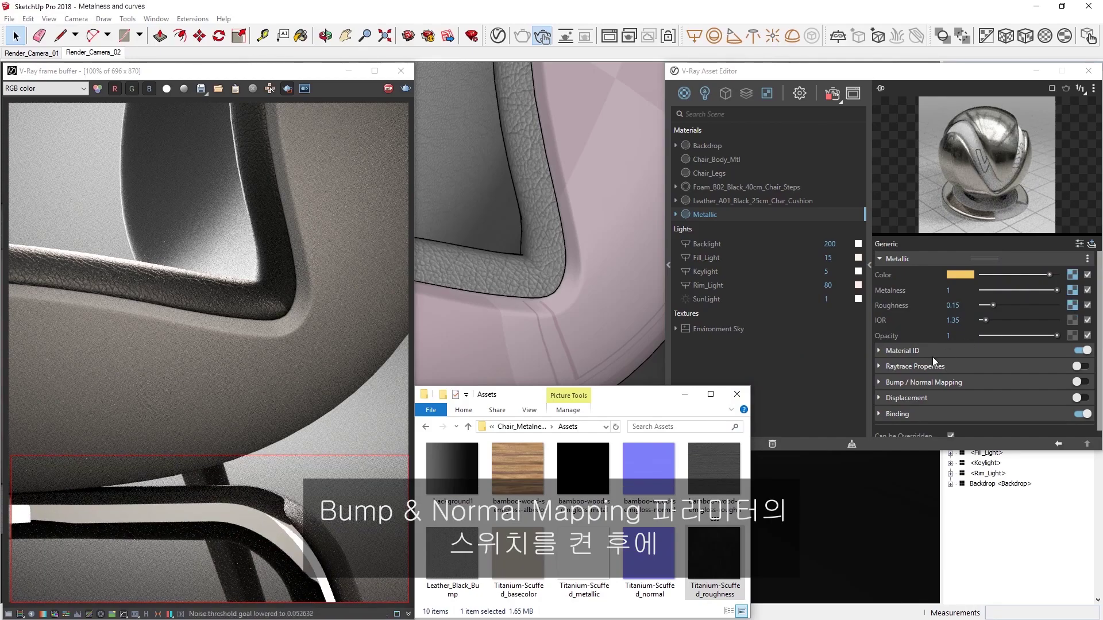
# Step: Enable Bump / Normal Mapping and load Titanium-Scuffed_normal into the Bump Map slot
pyautogui.click(887, 381)
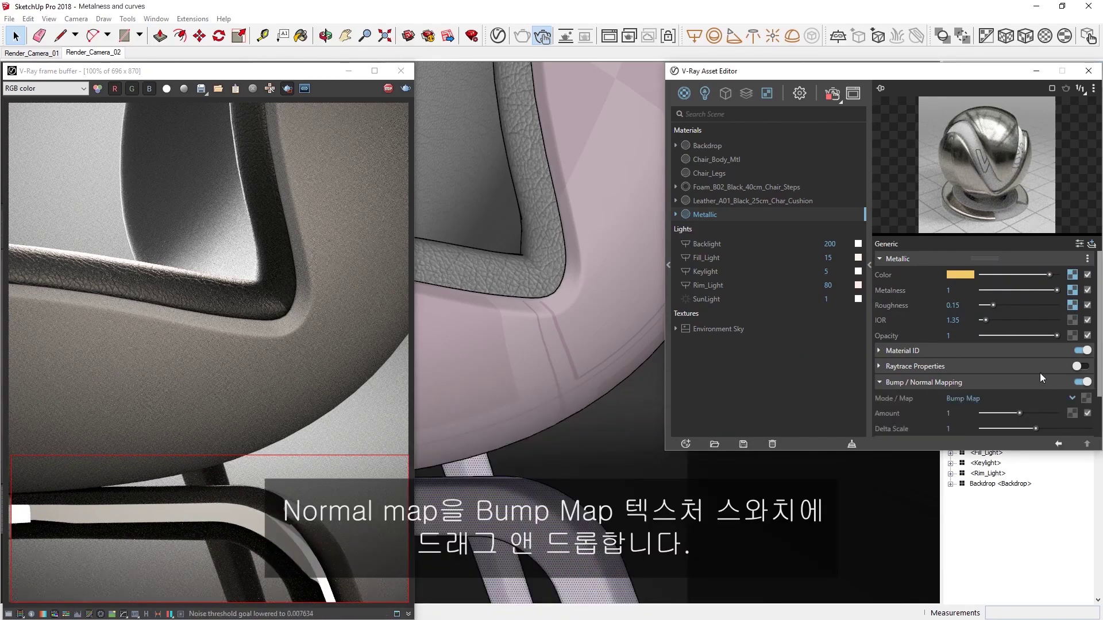
pyautogui.scroll(-2, 1040, 374)
pyautogui.hotkey('alt', 'Tab')
pyautogui.click(641, 571)
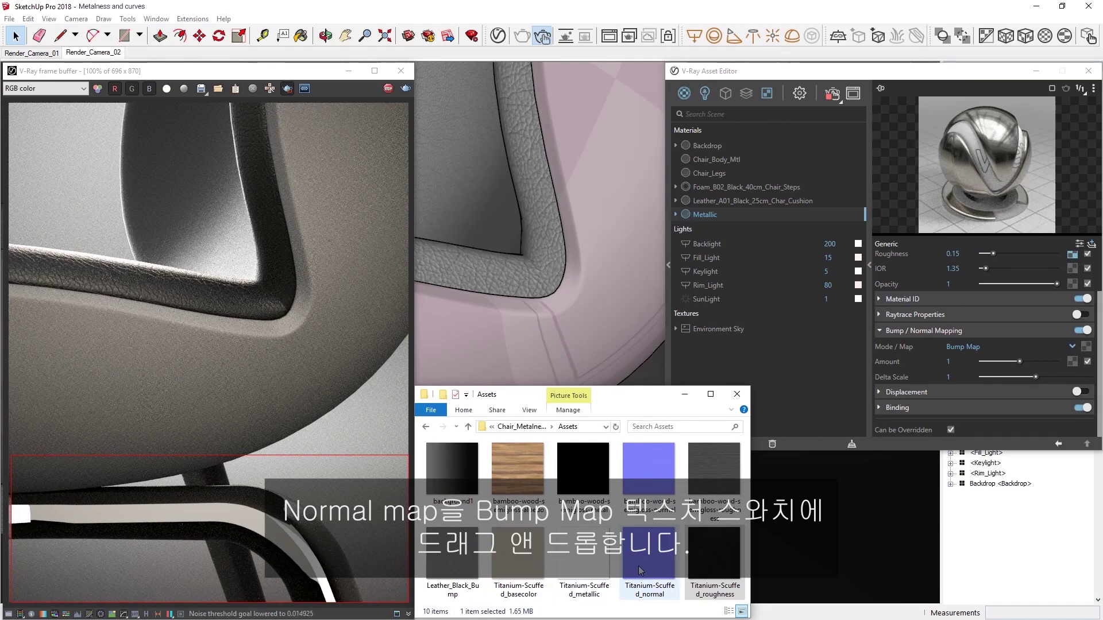
pyautogui.moveTo(640, 571); pyautogui.dragTo(1086, 347)
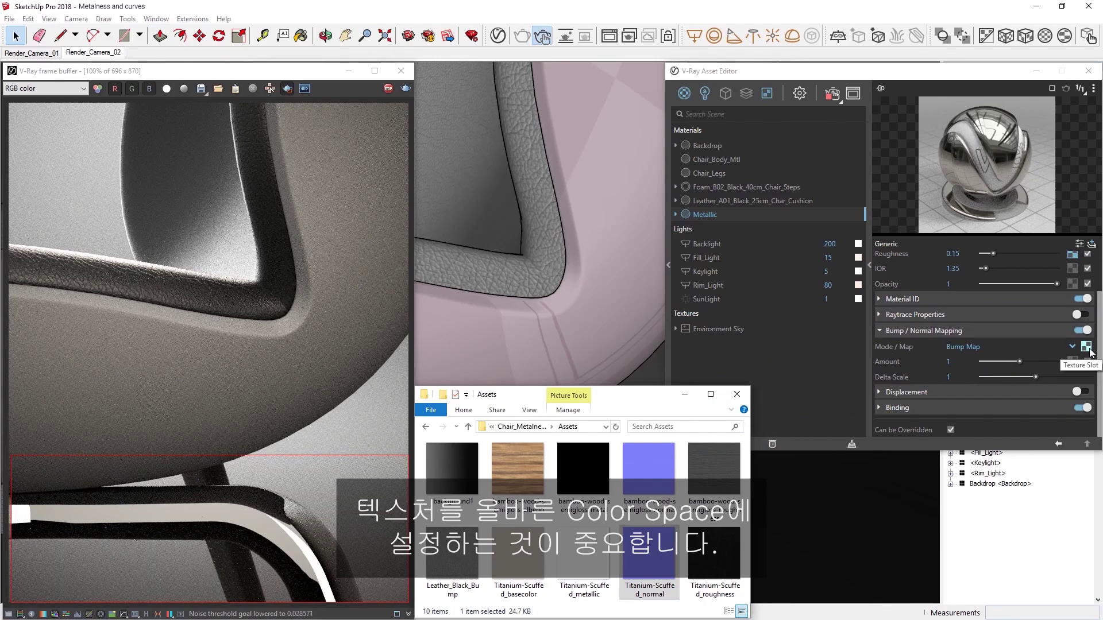
pyautogui.moveTo(1098, 352); pyautogui.dragTo(1100, 306)
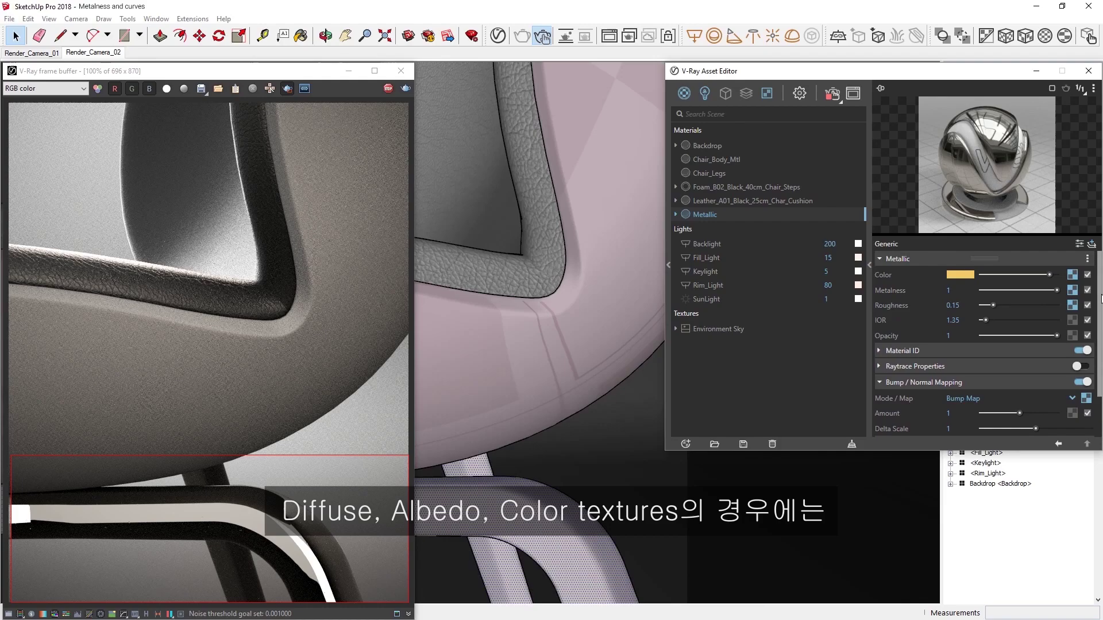
# Step: Keep the Color texture in Screen Space (sRGB) and set the Metalness texture to Rendering Space (Linear)
pyautogui.click(1072, 275)
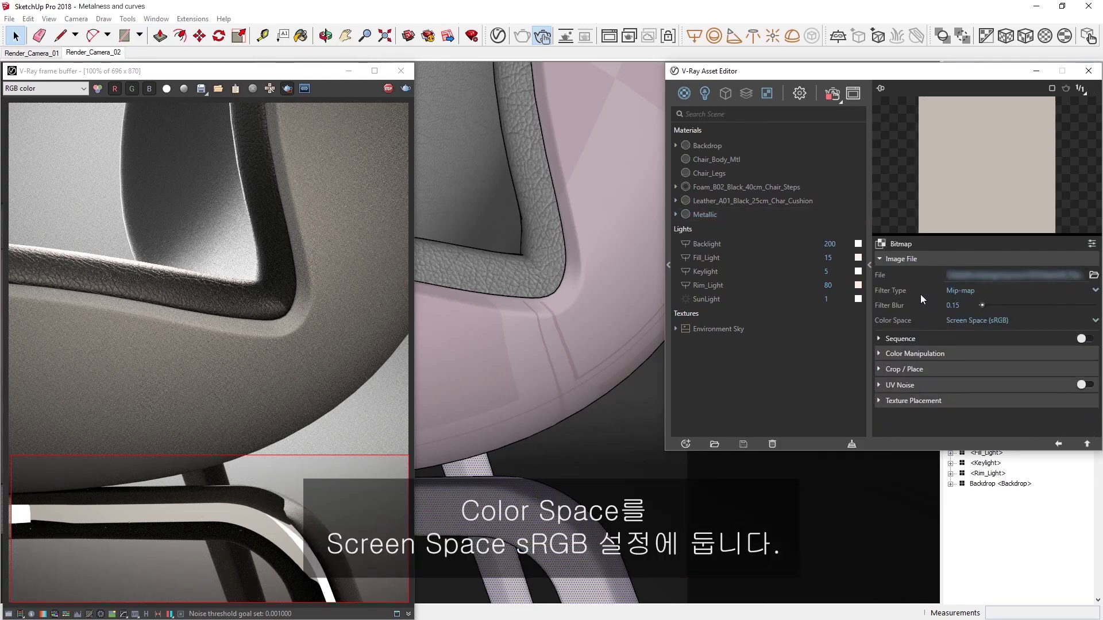
pyautogui.click(998, 322)
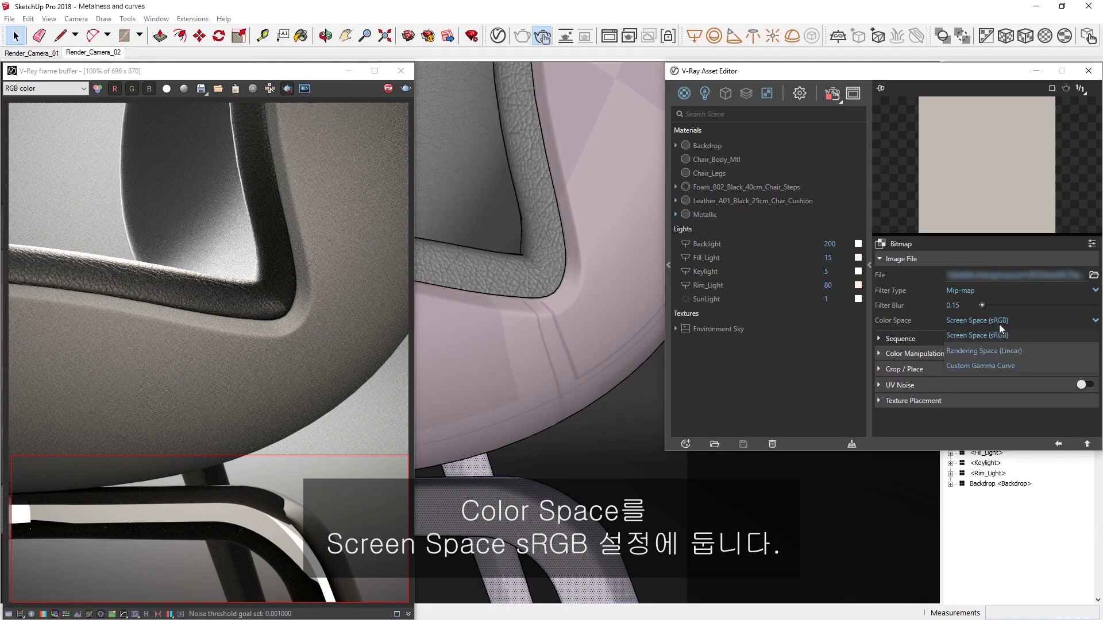
pyautogui.click(998, 337)
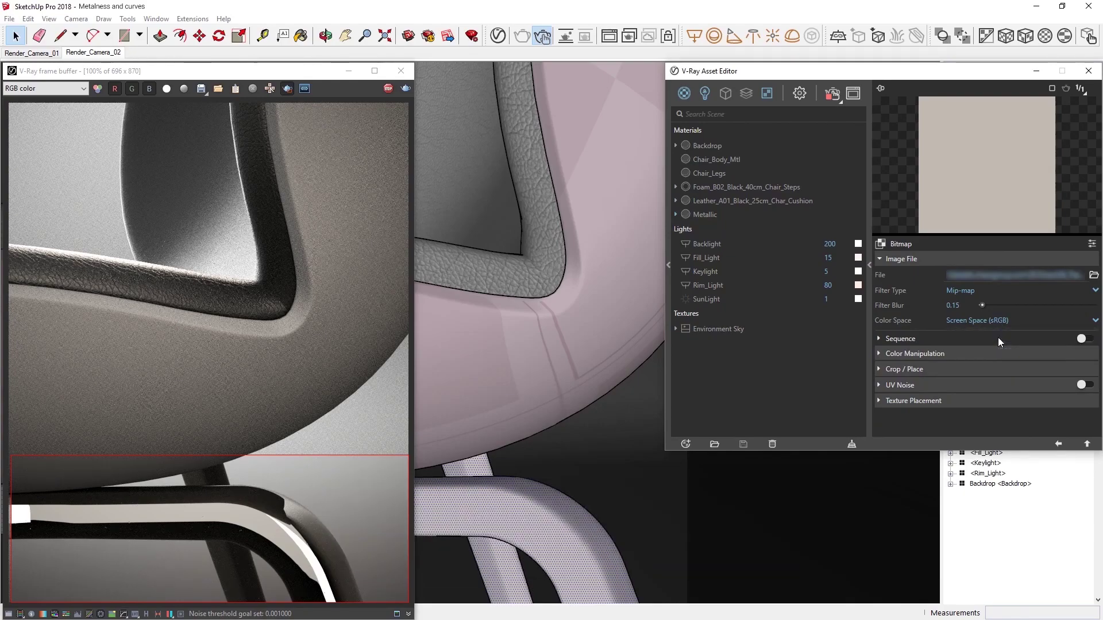
pyautogui.click(1086, 444)
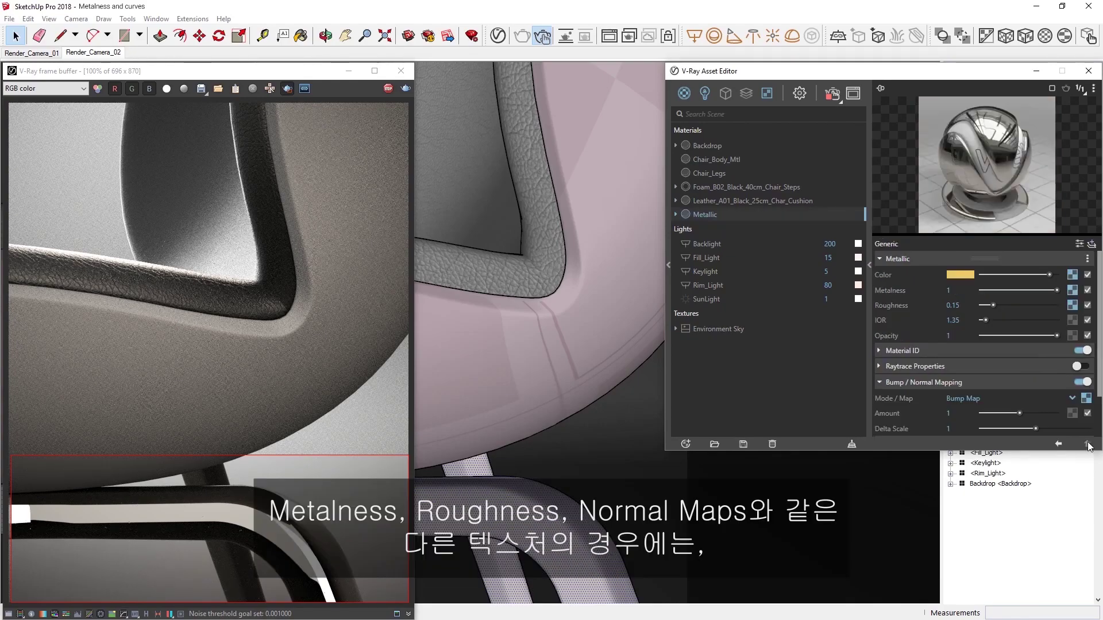
pyautogui.click(1071, 289)
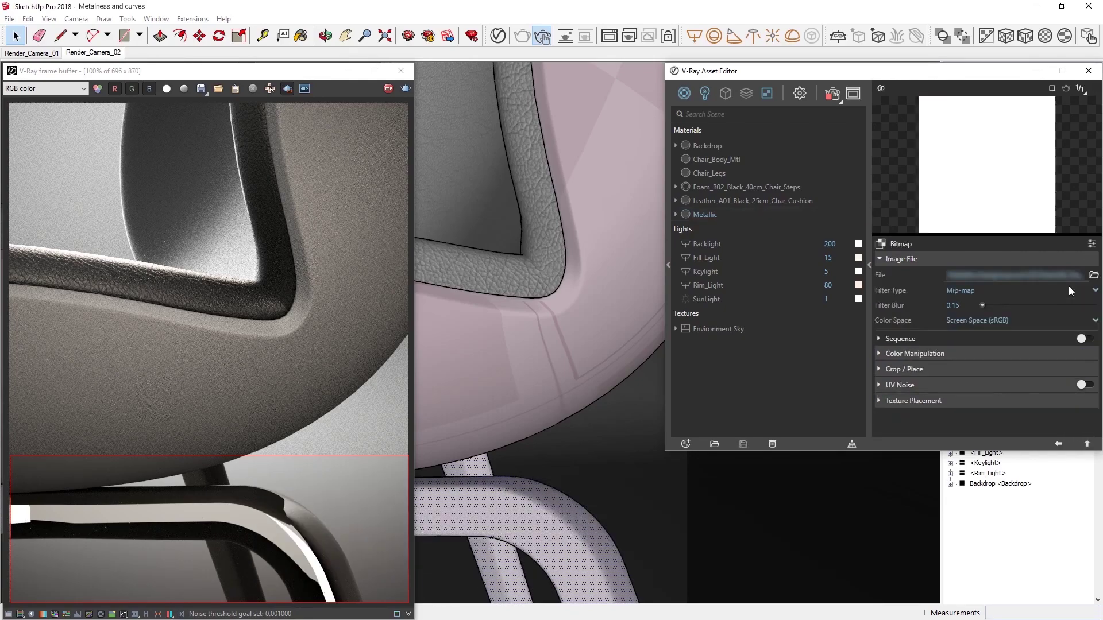
pyautogui.click(962, 321)
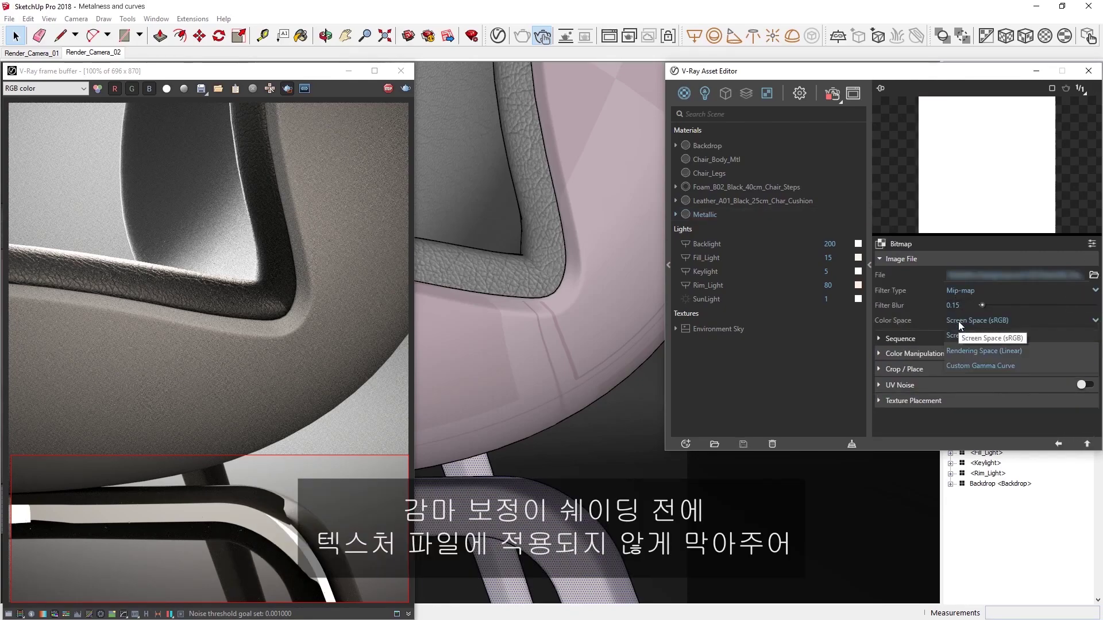
pyautogui.click(993, 351)
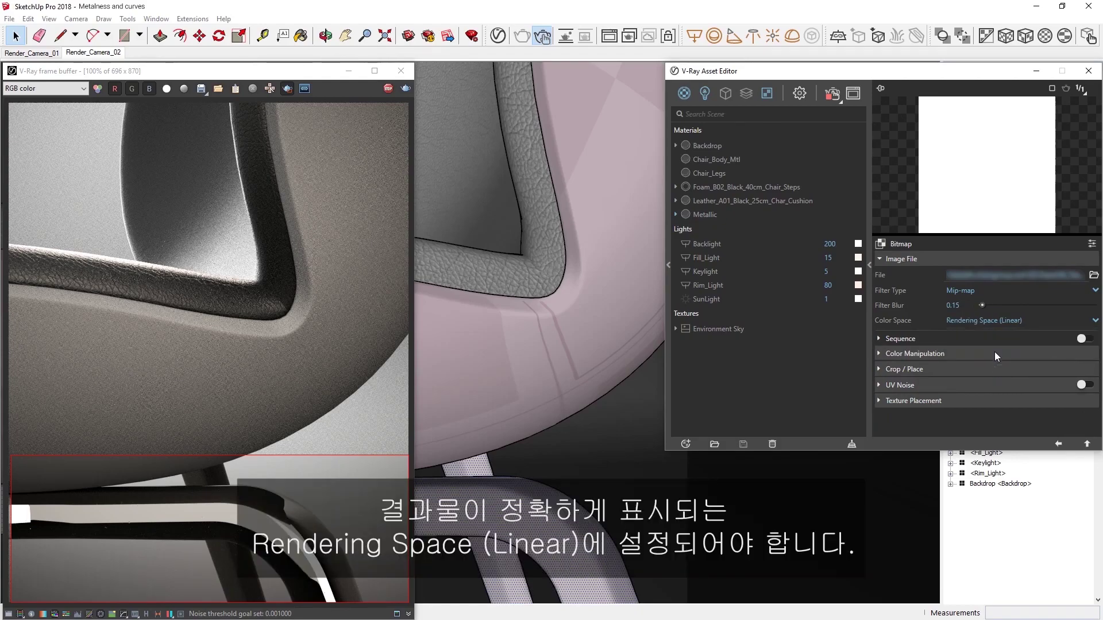
pyautogui.click(1087, 444)
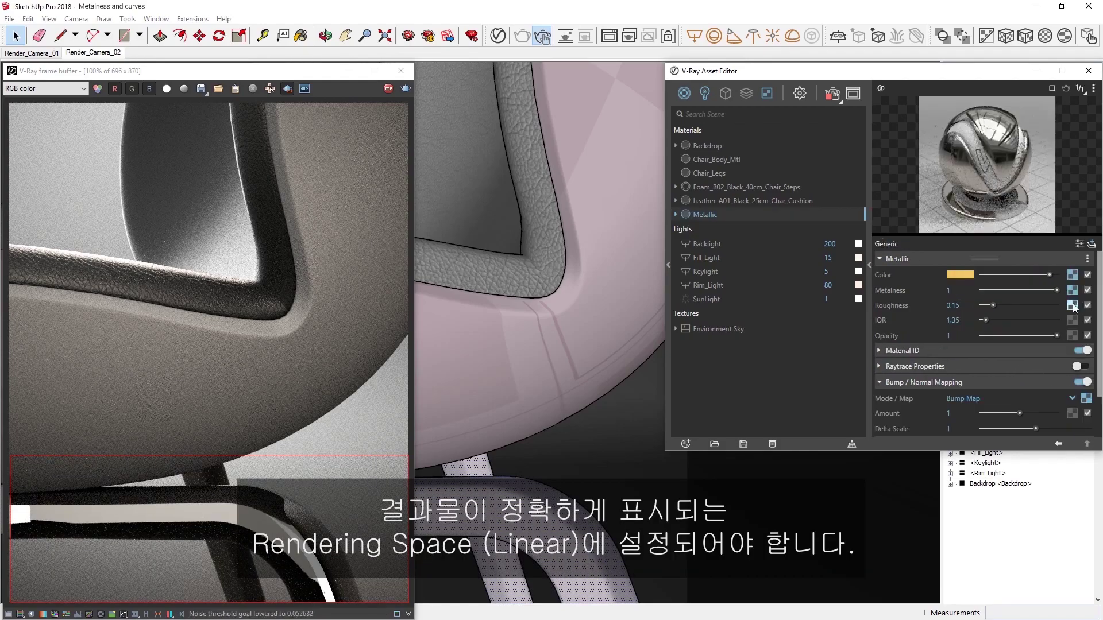
# Step: Set the roughness and normal textures to Rendering Space (Linear) and the mapping mode to Normal Map
pyautogui.click(1036, 310)
pyautogui.click(988, 321)
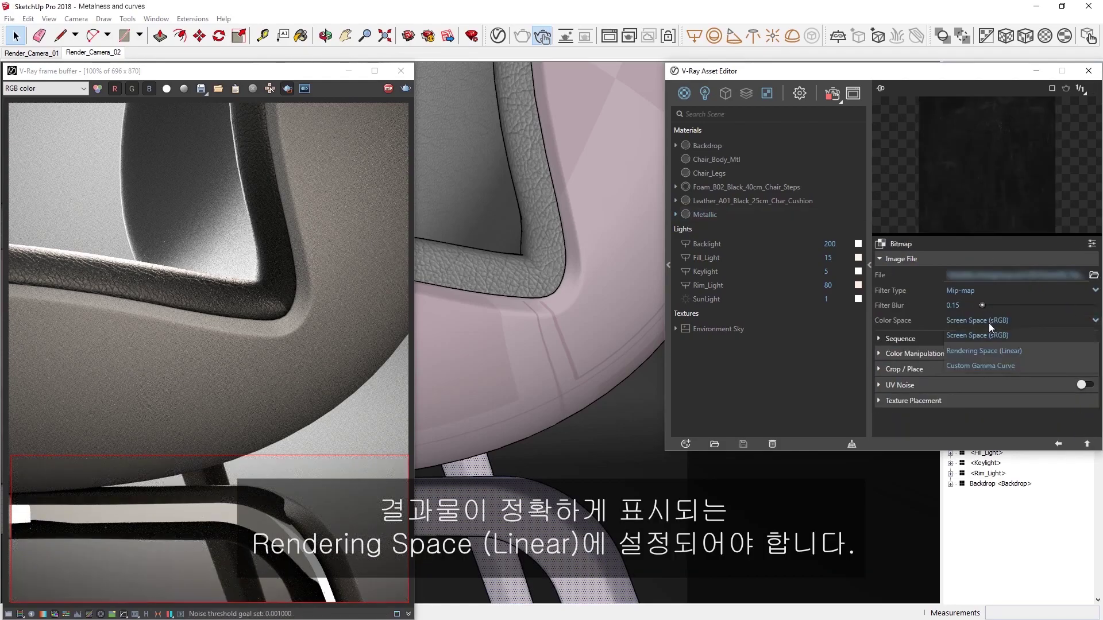
pyautogui.click(1008, 352)
pyautogui.click(1087, 444)
pyautogui.click(1085, 398)
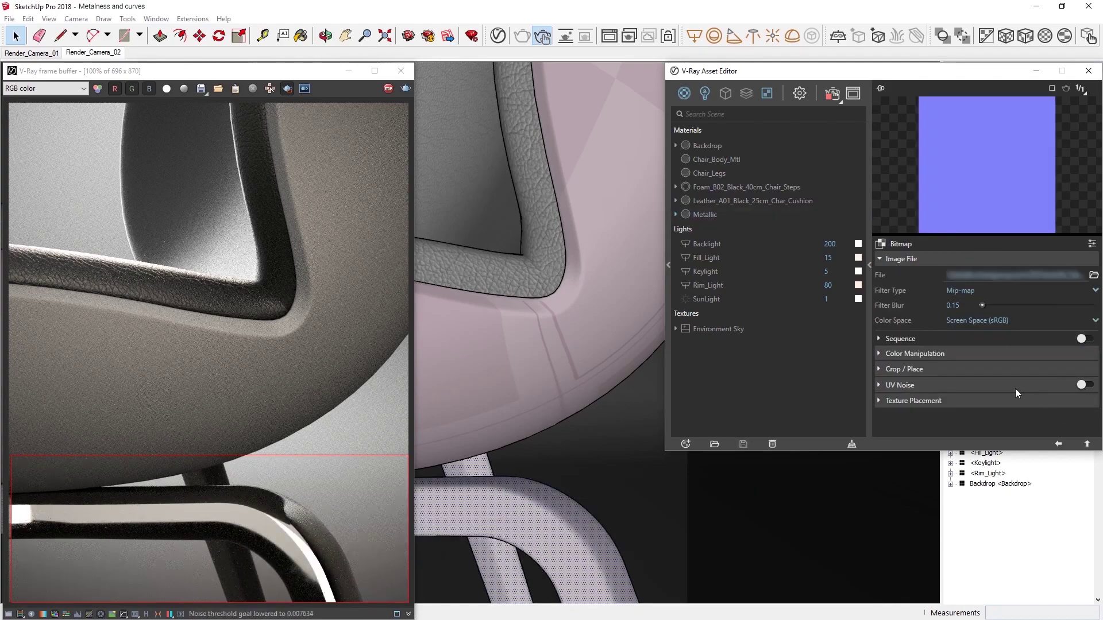
pyautogui.click(981, 322)
pyautogui.click(1011, 351)
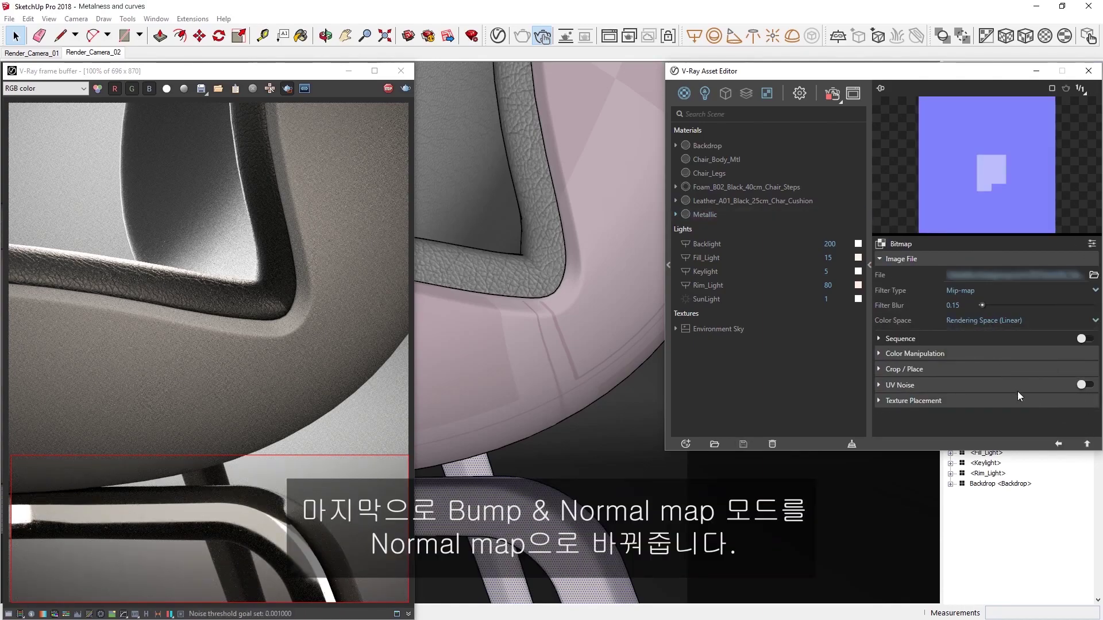
pyautogui.click(1087, 444)
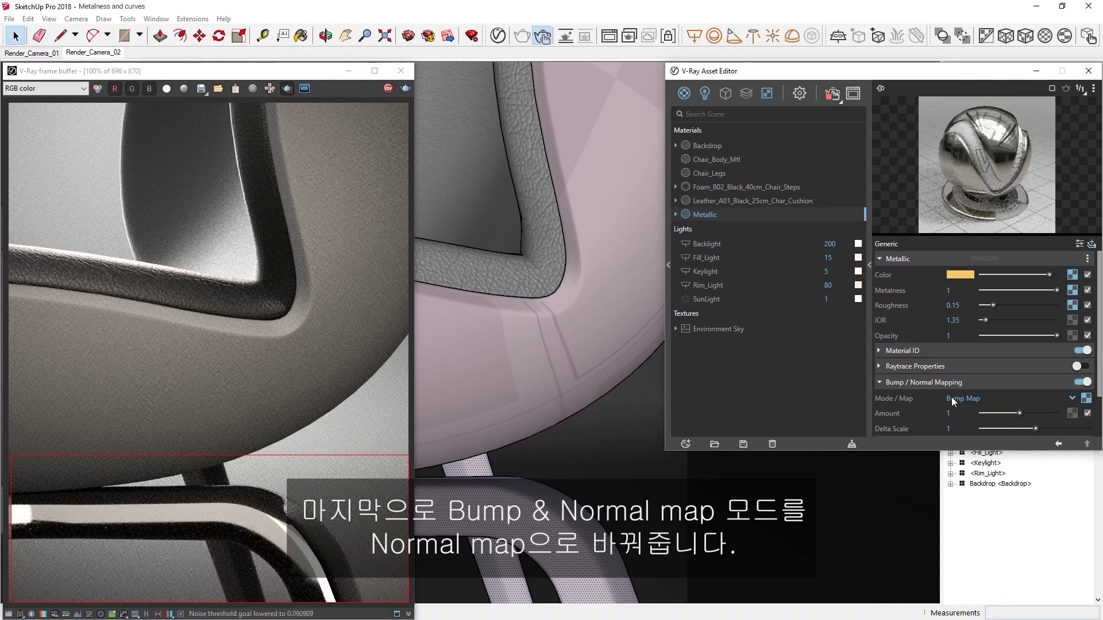
pyautogui.click(1024, 399)
pyautogui.click(991, 384)
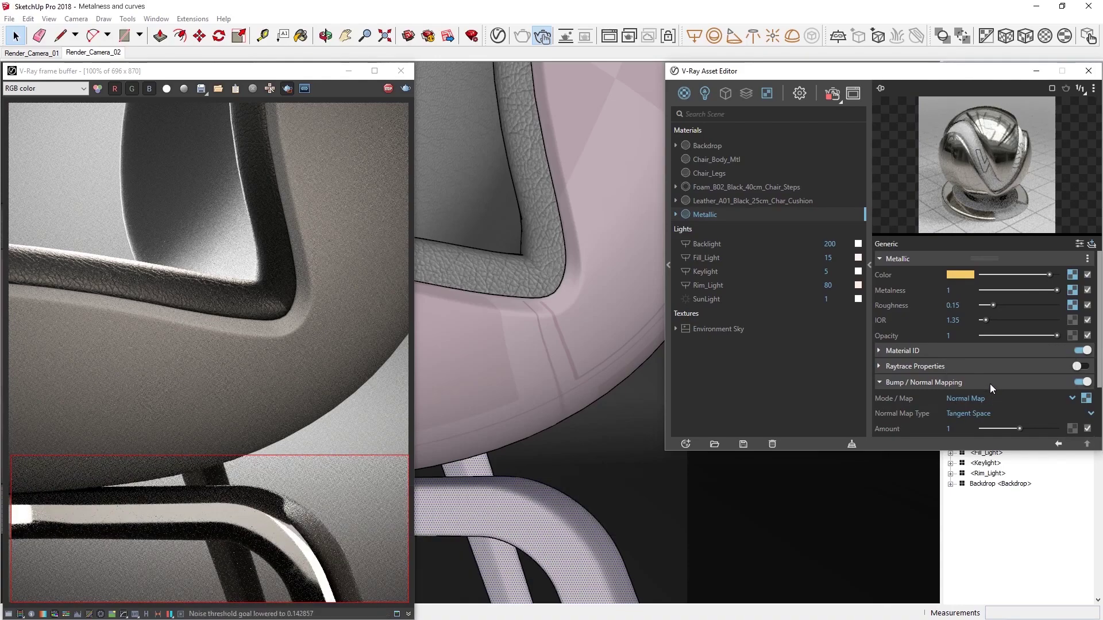
# Step: Add a second Metallic material and rename the original gold one Metal_Legs
pyautogui.click(685, 444)
pyautogui.moveTo(703, 431)
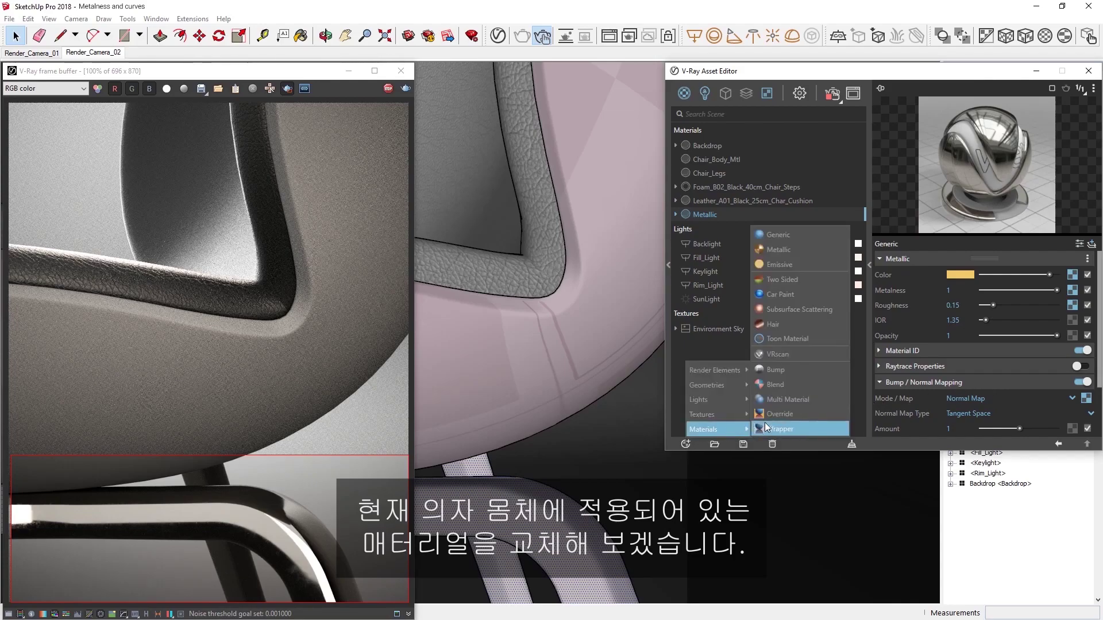
pyautogui.click(791, 253)
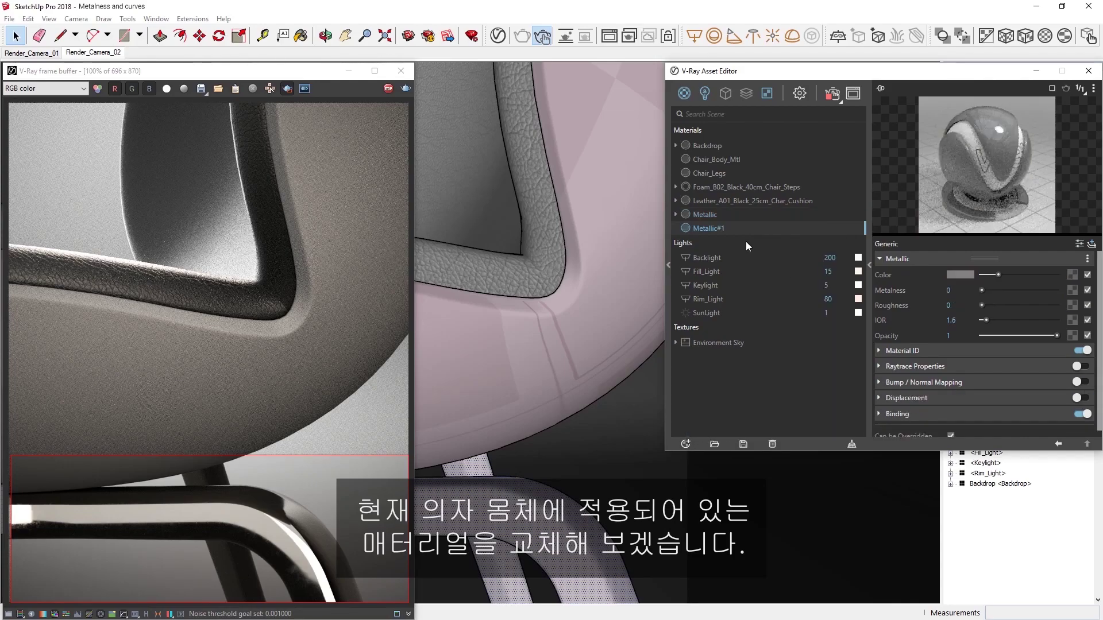
pyautogui.rightClick(708, 220)
pyautogui.click(730, 267)
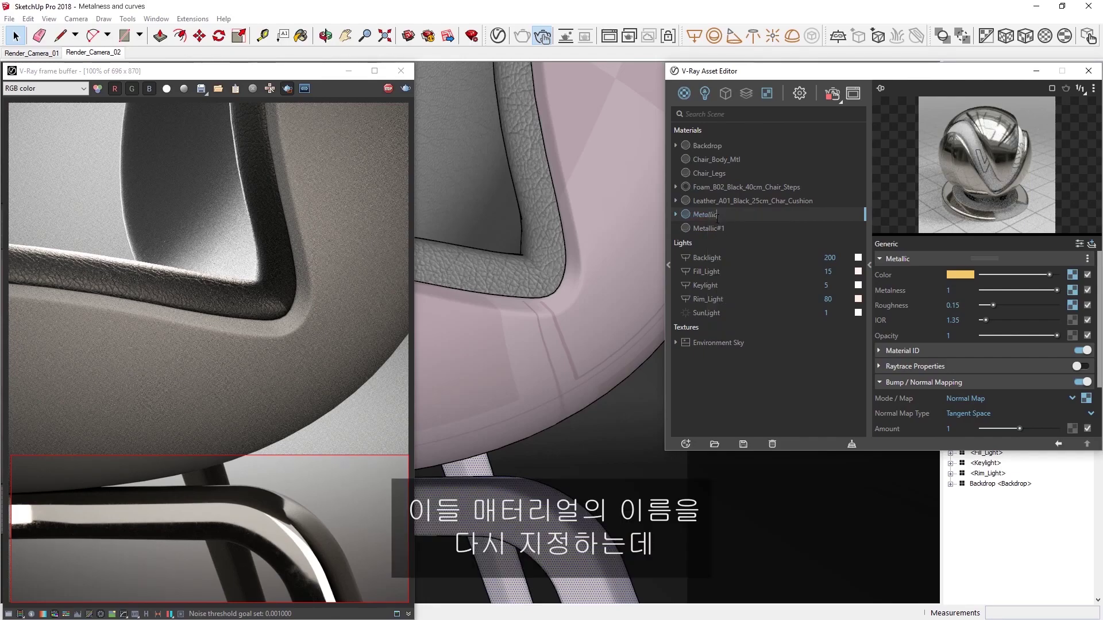
pyautogui.write('Metal_Legs')
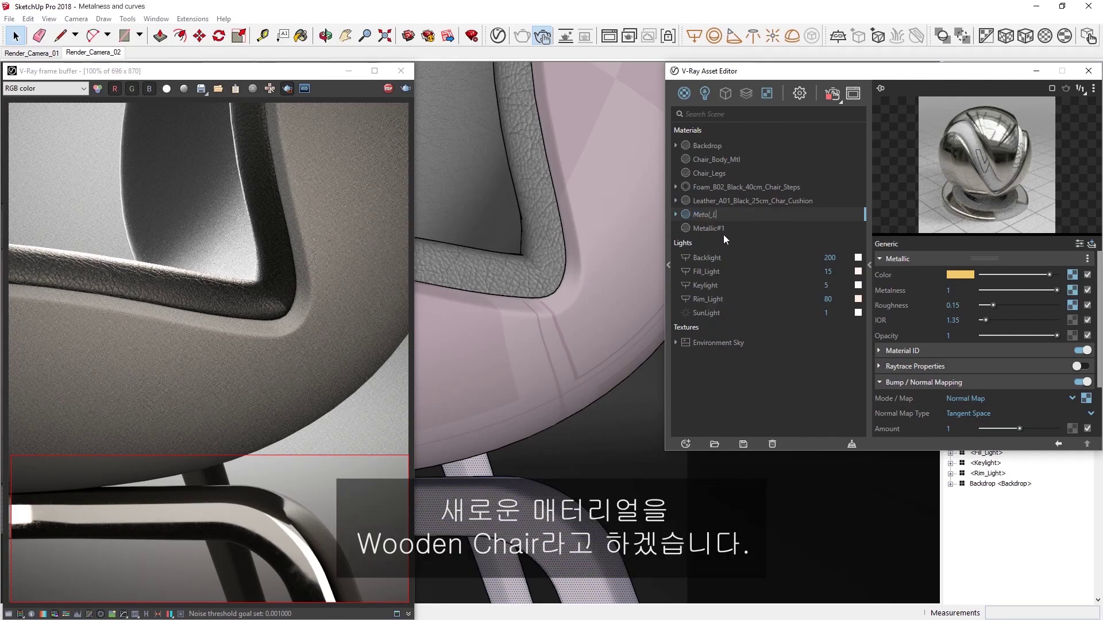
# Step: Rename the new material Wooden_Chair and redraw the render region over the chair body
pyautogui.click(712, 229)
pyautogui.rightClick(712, 228)
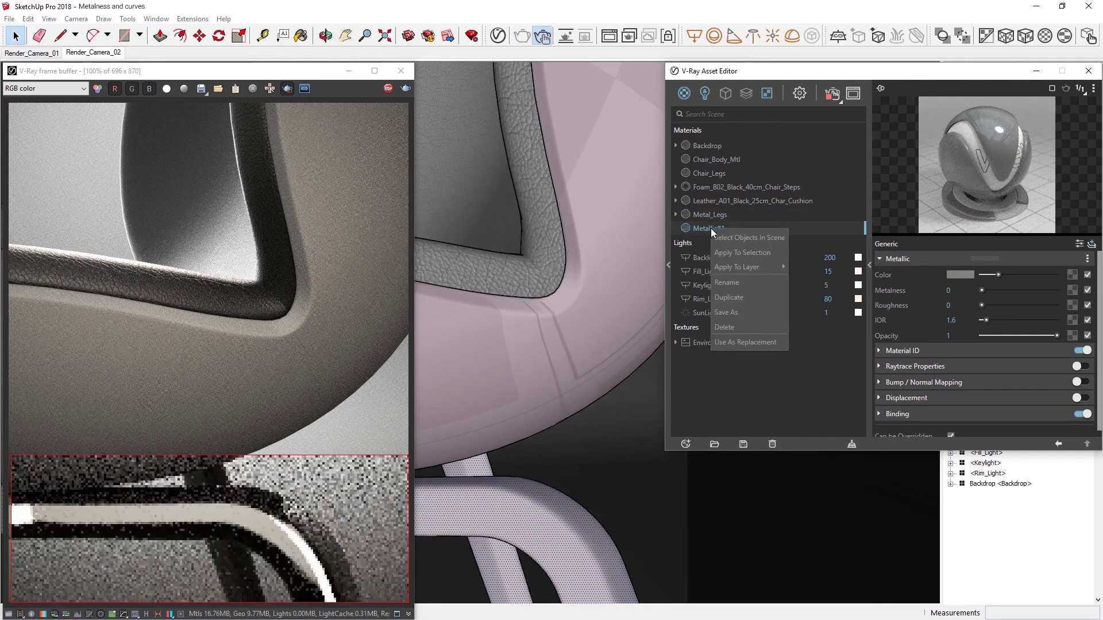
pyautogui.click(741, 282)
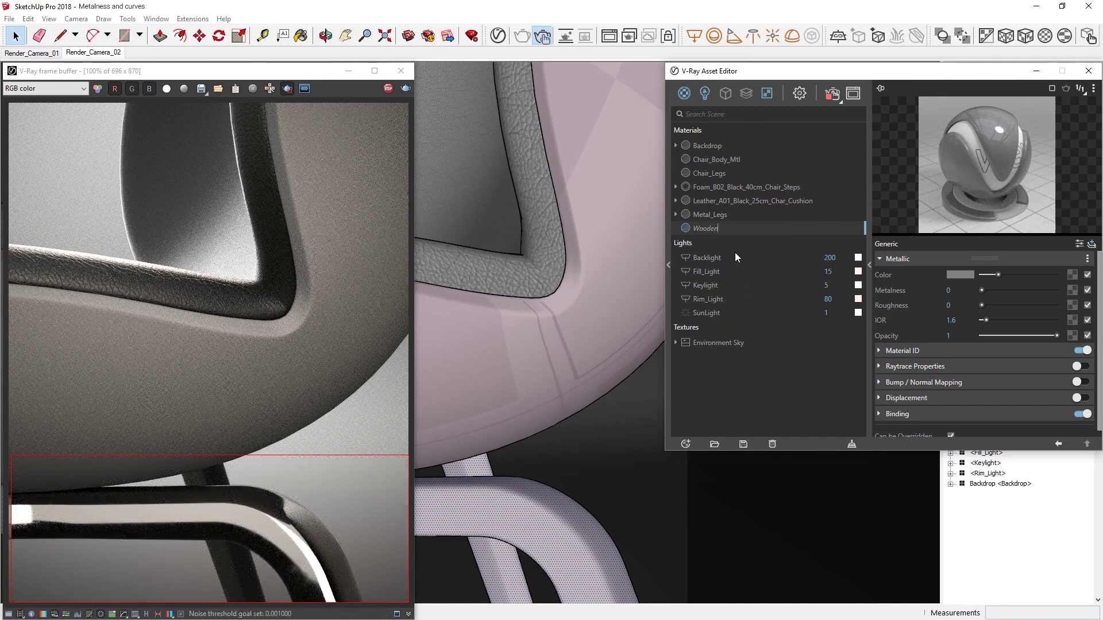
pyautogui.write('Wooden_Chair')
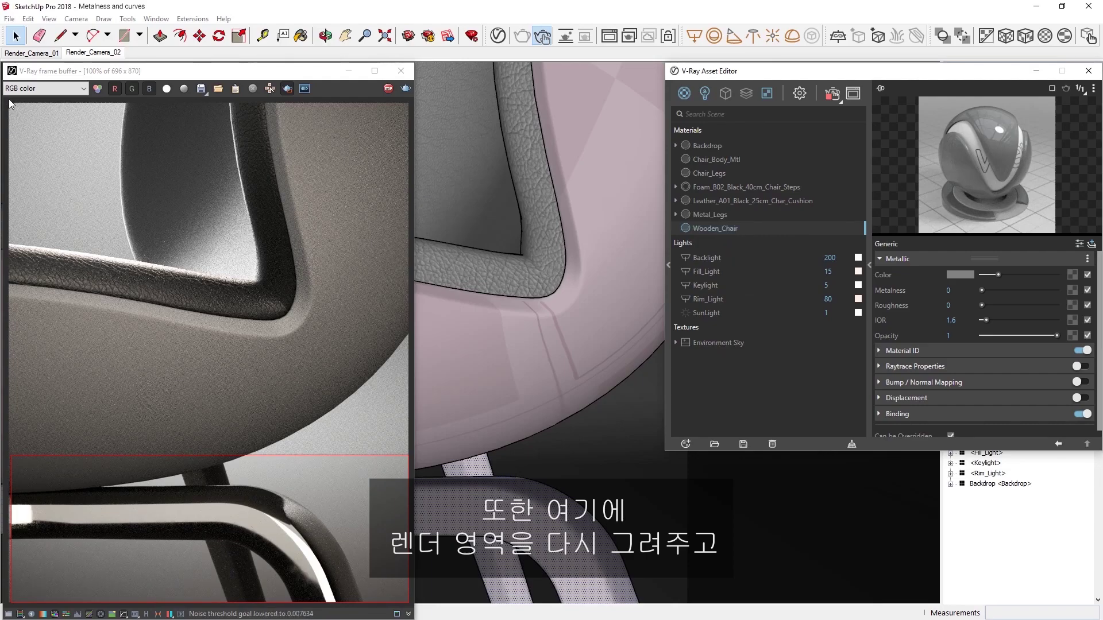
pyautogui.moveTo(11, 103); pyautogui.dragTo(427, 489)
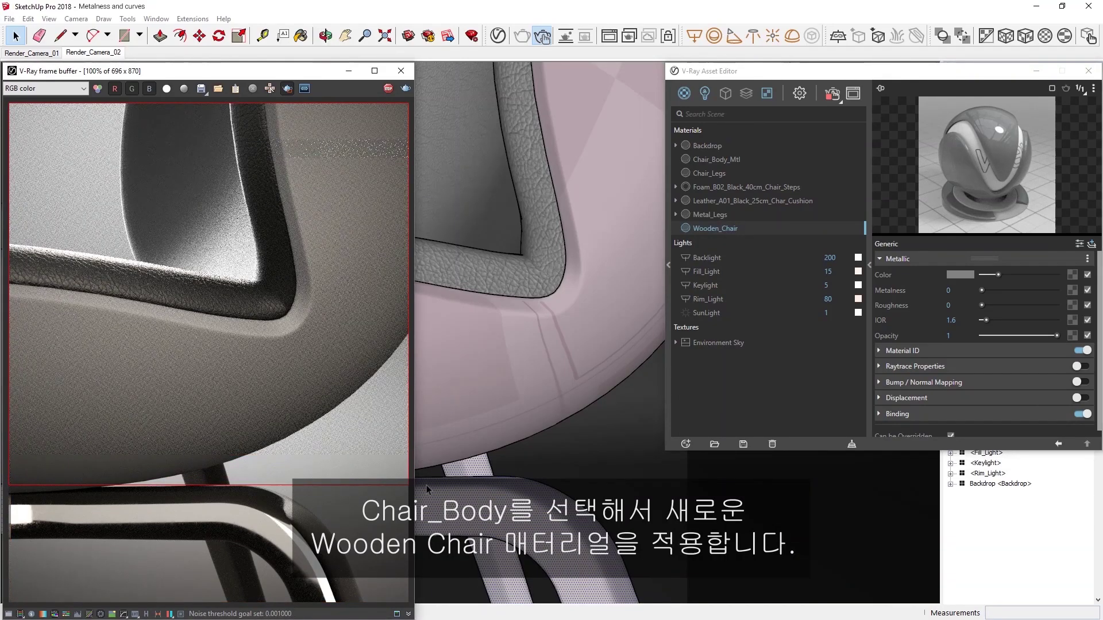
# Step: Select the objects using Chair_Body_Mtl and apply Wooden_Chair to them
pyautogui.rightClick(711, 163)
pyautogui.click(722, 198)
pyautogui.rightClick(712, 227)
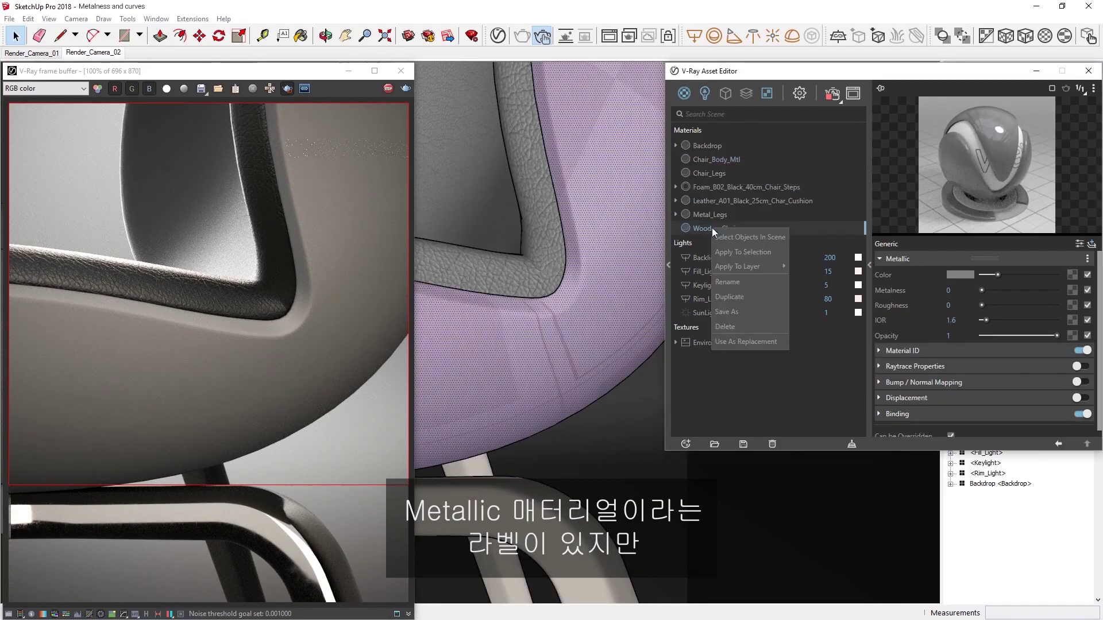
pyautogui.click(743, 249)
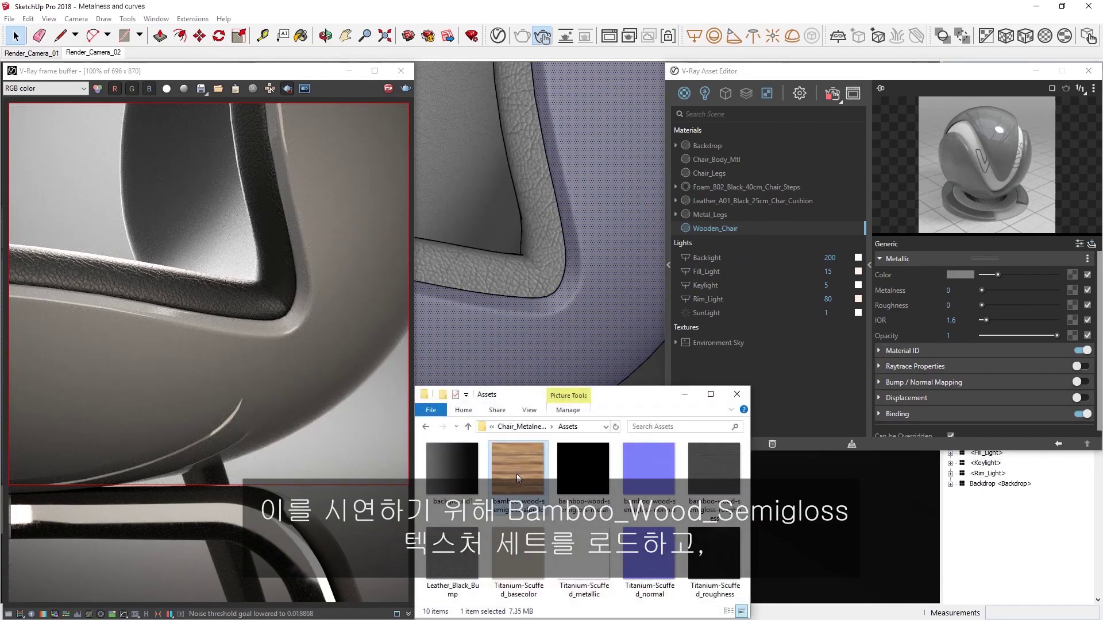
# Step: Load the bamboo albedo, metal and roughness maps into Color, Metalness and Roughness
pyautogui.moveTo(516, 473); pyautogui.dragTo(1071, 275)
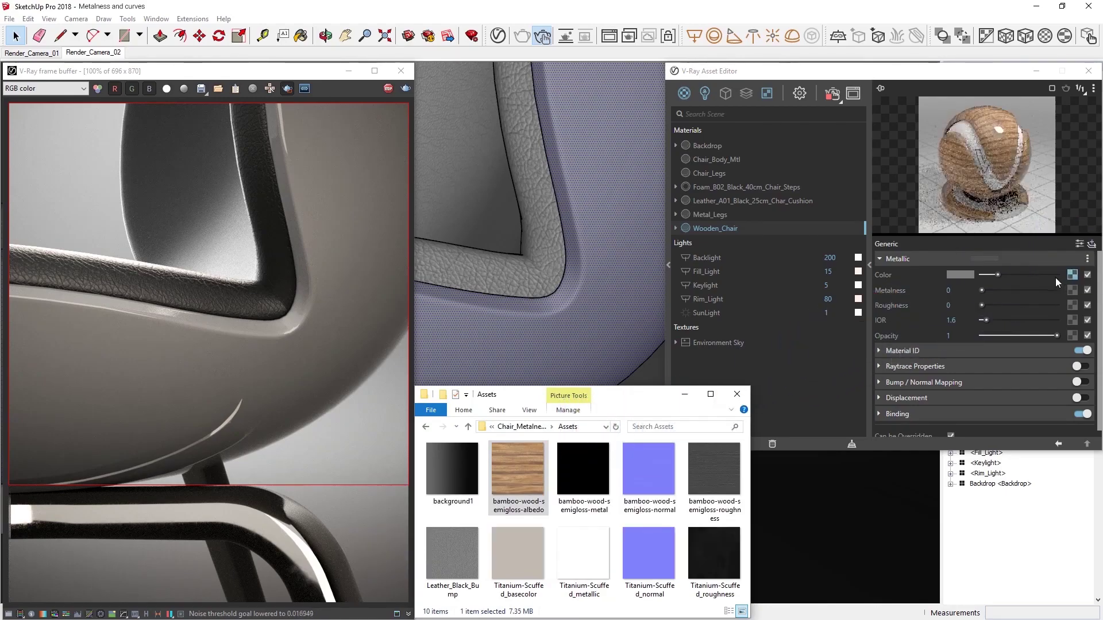
pyautogui.moveTo(579, 473); pyautogui.dragTo(1072, 290)
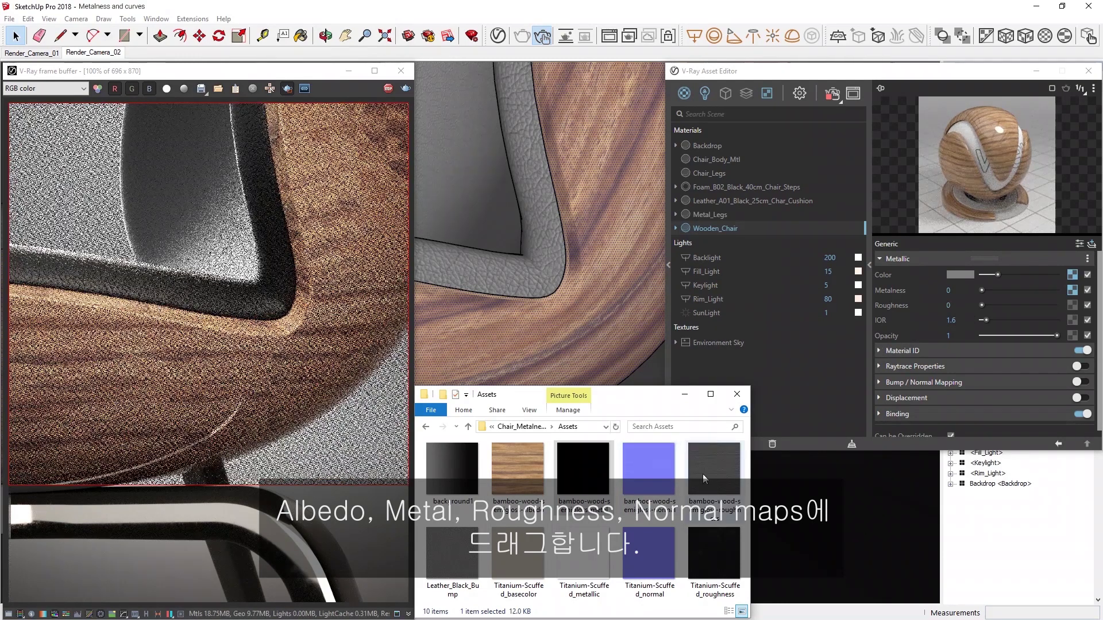
pyautogui.moveTo(702, 474); pyautogui.dragTo(1072, 305)
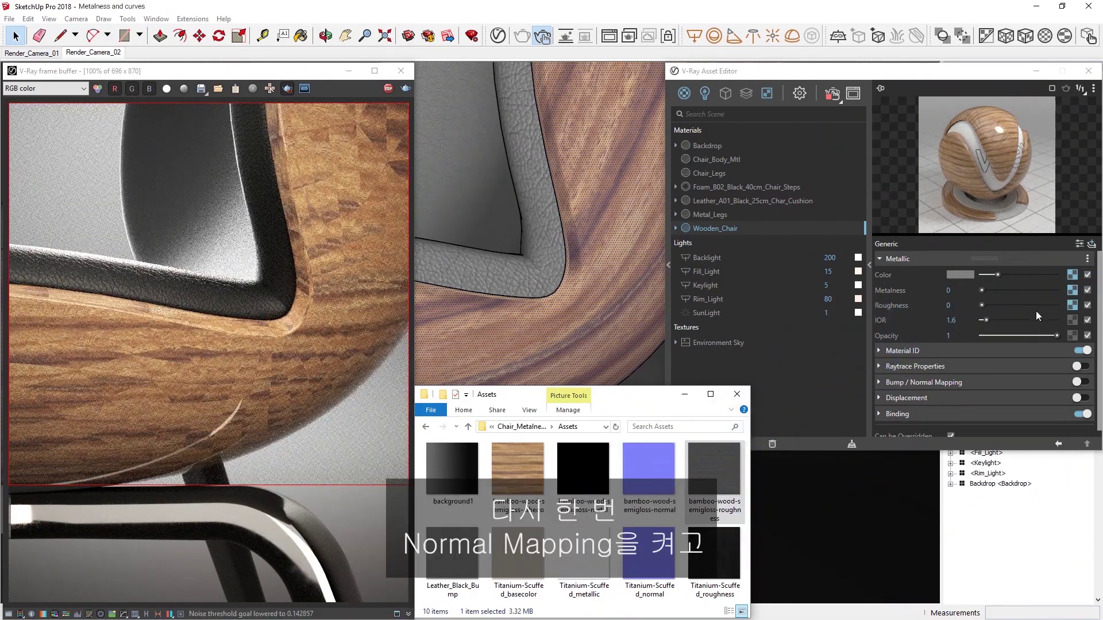
# Step: Enable bump / normal mapping in Normal Map mode using the bamboo normal map texture
pyautogui.click(897, 377)
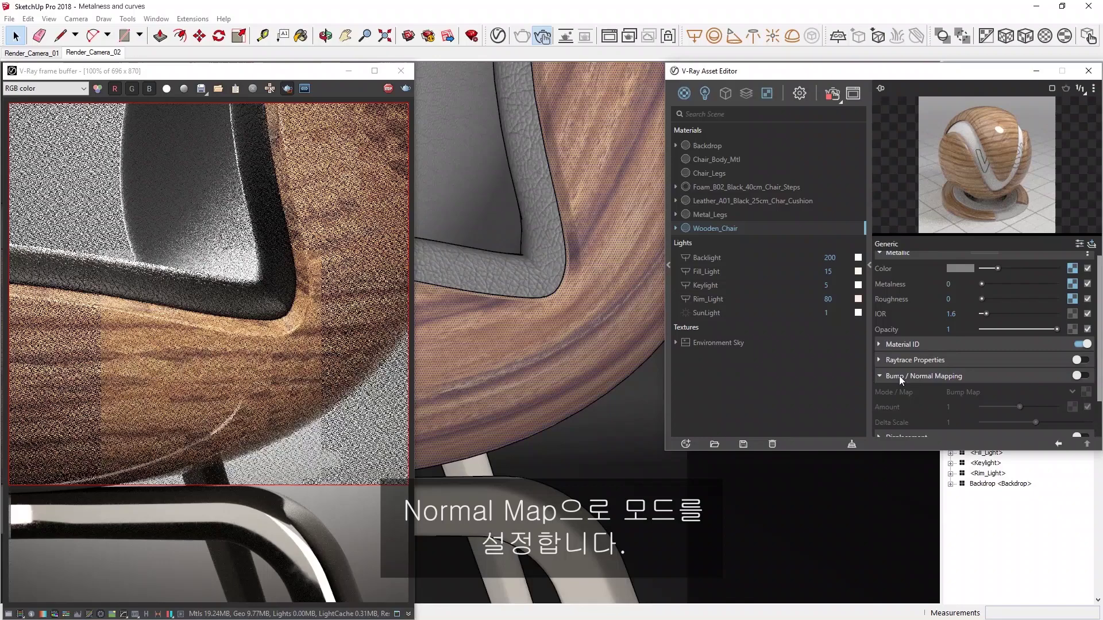
pyautogui.scroll(-2, 1014, 337)
pyautogui.click(1082, 331)
pyautogui.click(978, 346)
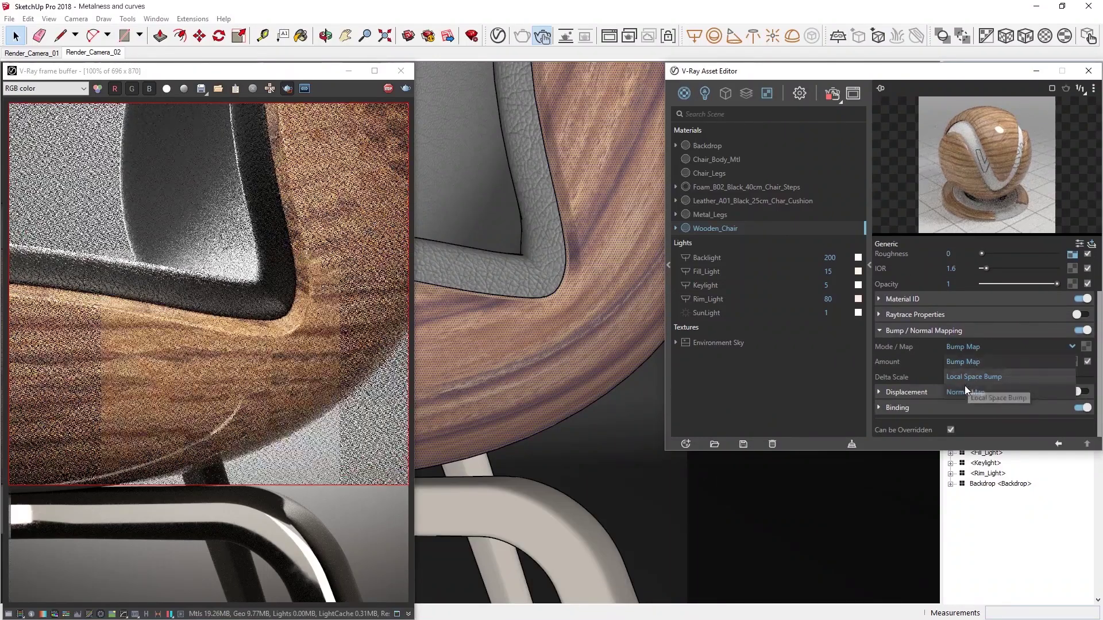
pyautogui.click(965, 392)
pyautogui.hotkey('alt', 'Tab')
pyautogui.moveTo(649, 468); pyautogui.dragTo(1086, 347)
# Step: Set the bamboo normal map's Color Space to Rendering Space (Linear)
pyautogui.click(1086, 346)
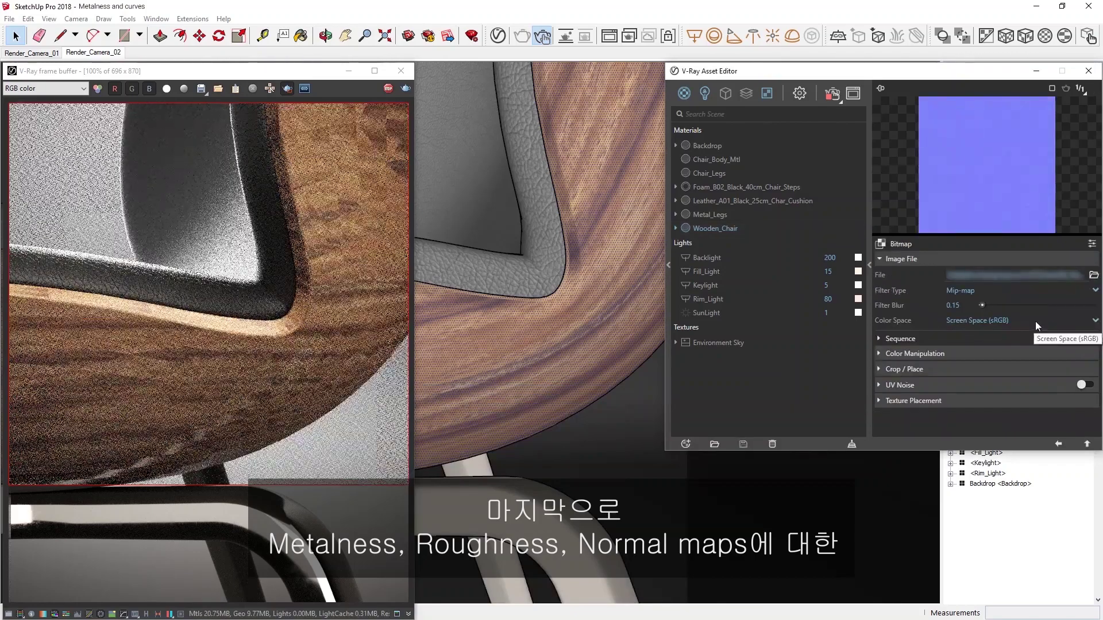
pyautogui.click(1035, 322)
pyautogui.click(988, 349)
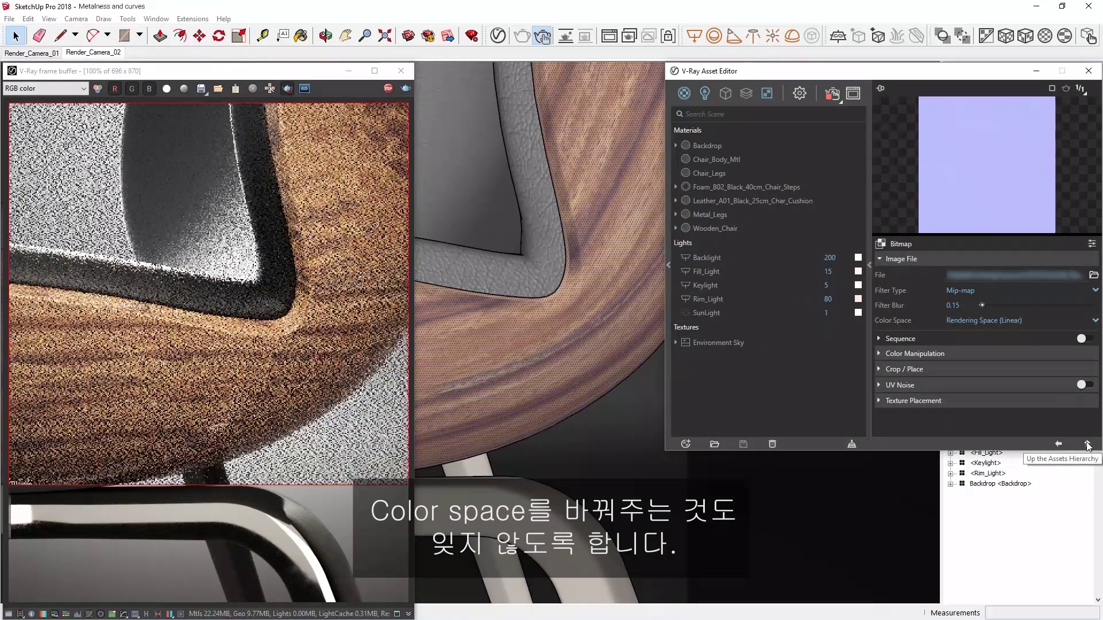
pyautogui.click(1088, 444)
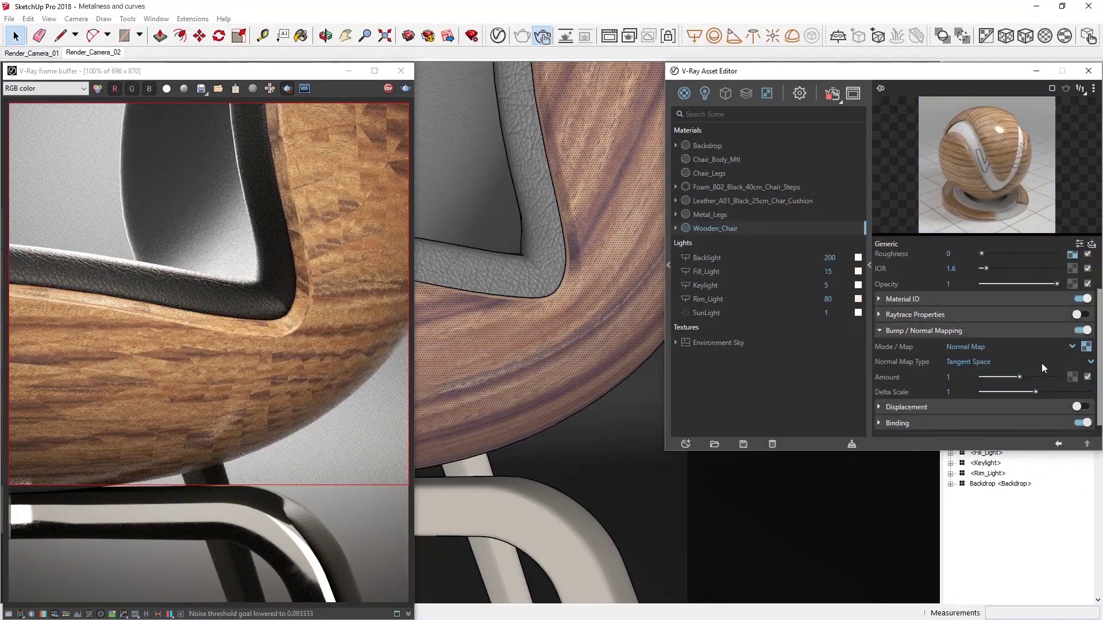
# Step: Switch the metalness and roughness maps to linear colour space and restart the interactive render
pyautogui.scroll(2, 1031, 348)
pyautogui.click(1086, 399)
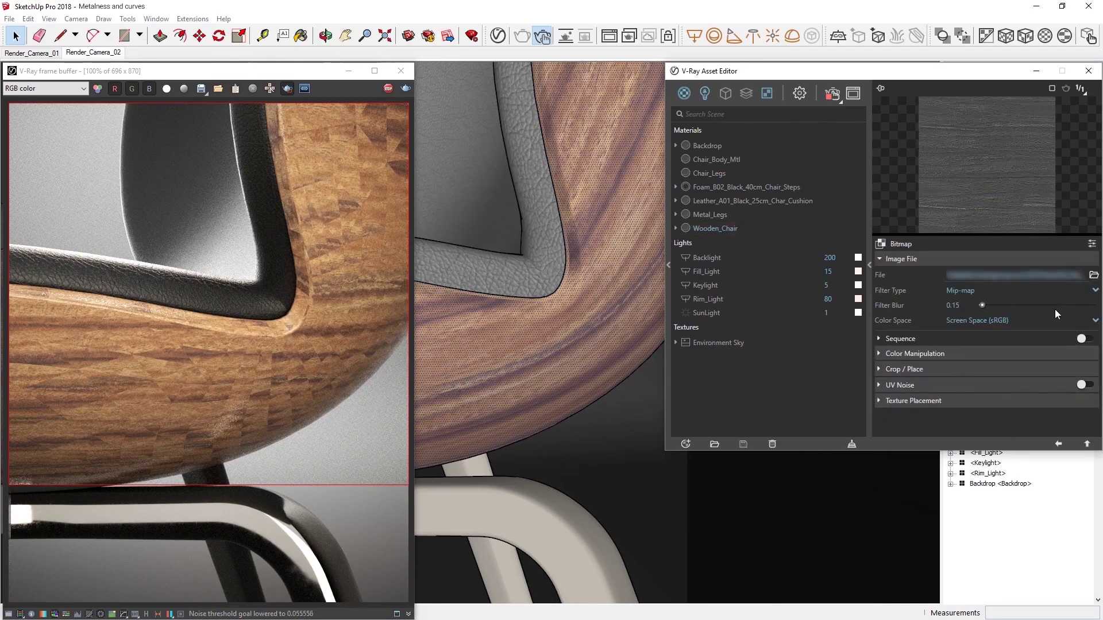
pyautogui.click(996, 320)
pyautogui.click(996, 350)
pyautogui.click(1086, 444)
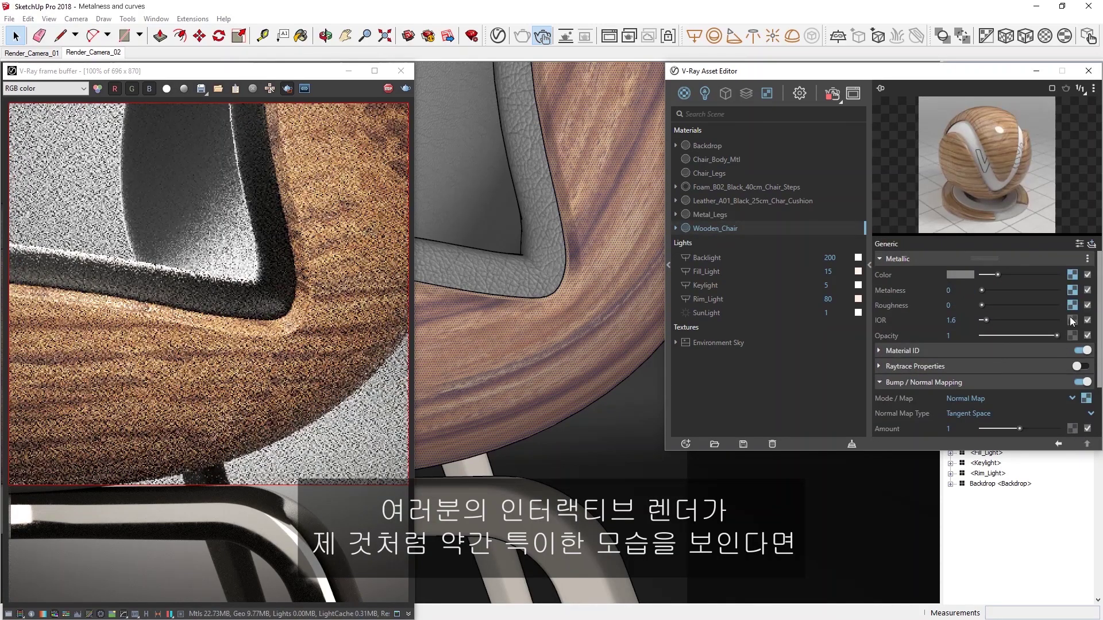
pyautogui.click(1086, 398)
pyautogui.click(996, 320)
pyautogui.click(988, 350)
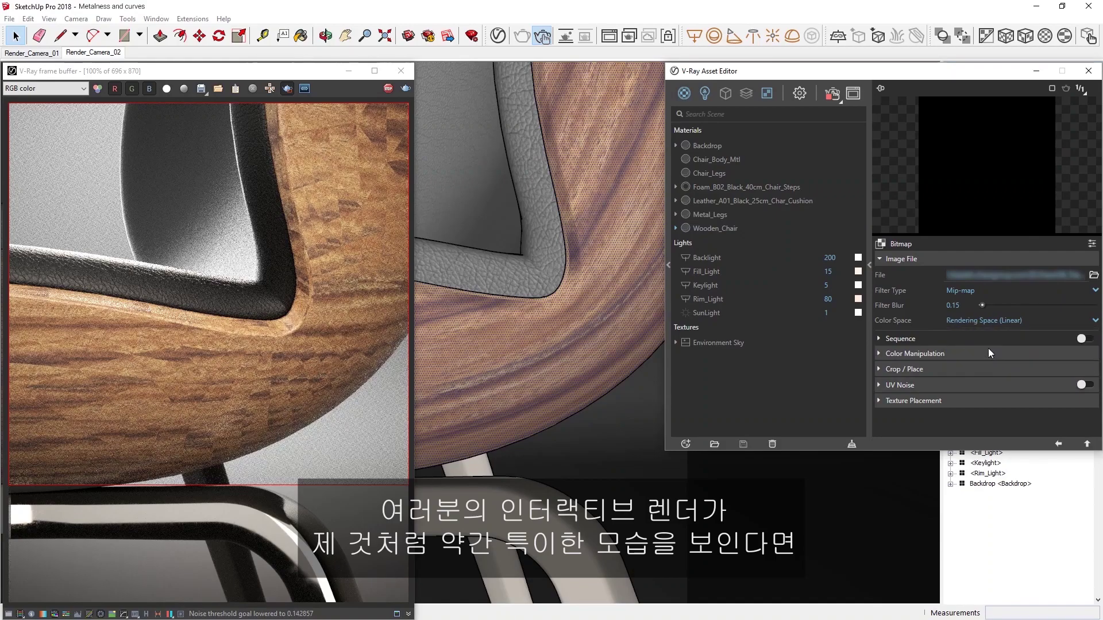
pyautogui.click(1086, 445)
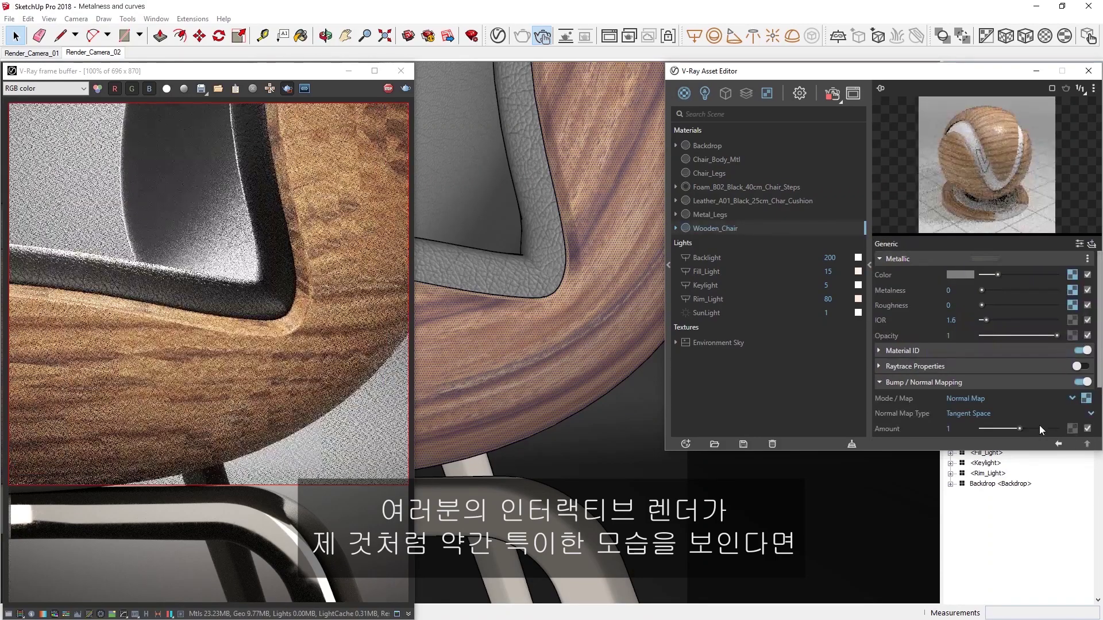
pyautogui.click(832, 97)
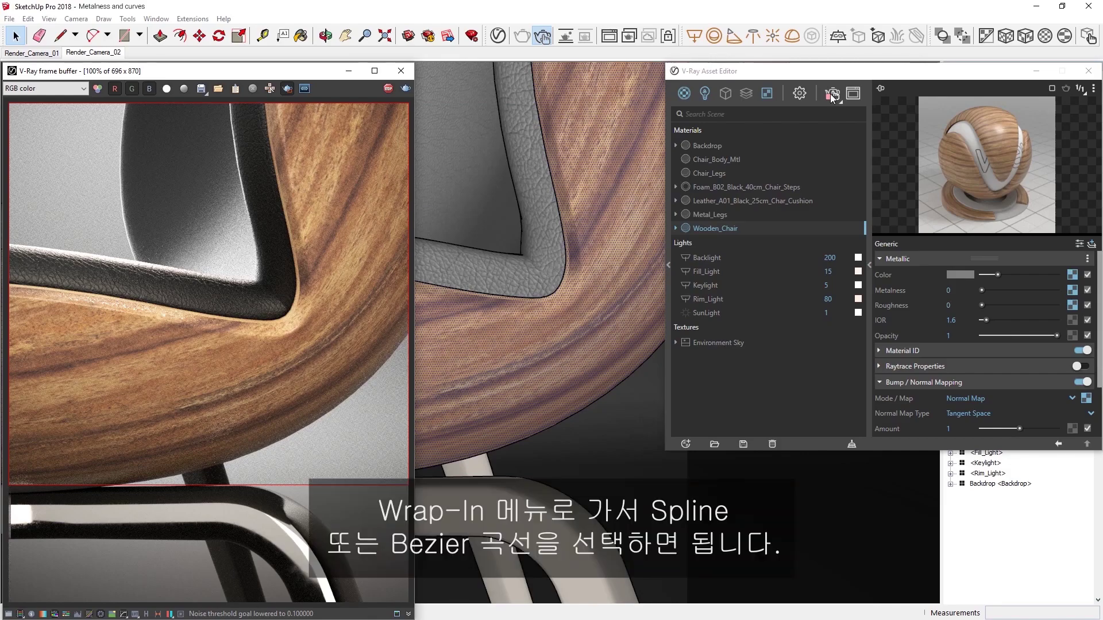
# Step: Bring up the Wrap In options for the Wooden_Chair material's colour texture slot
pyautogui.click(753, 228)
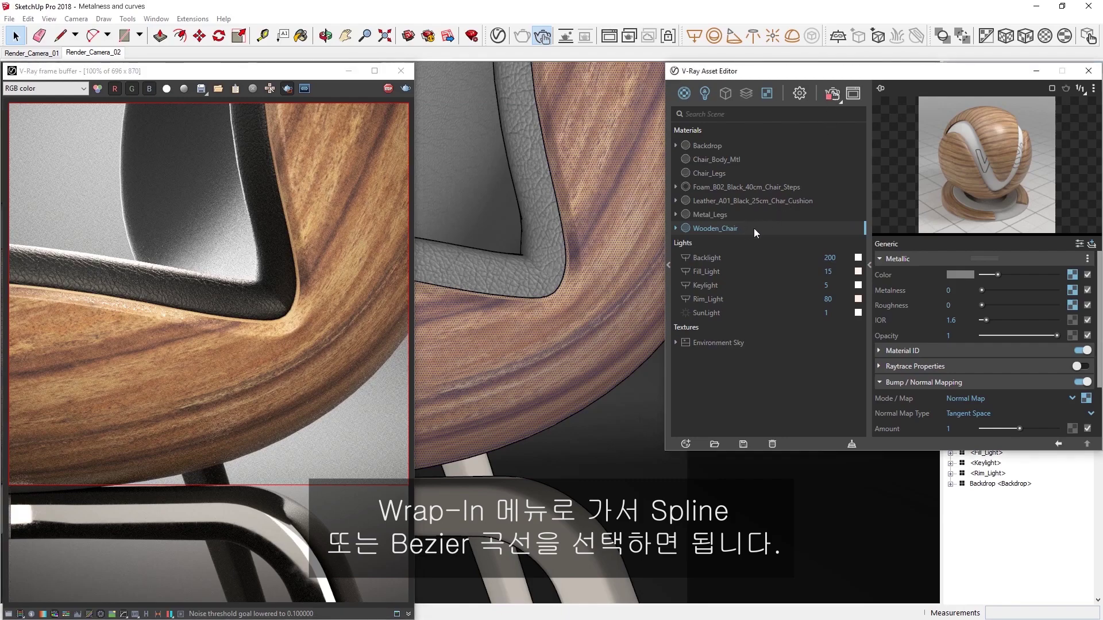
pyautogui.rightClick(1071, 275)
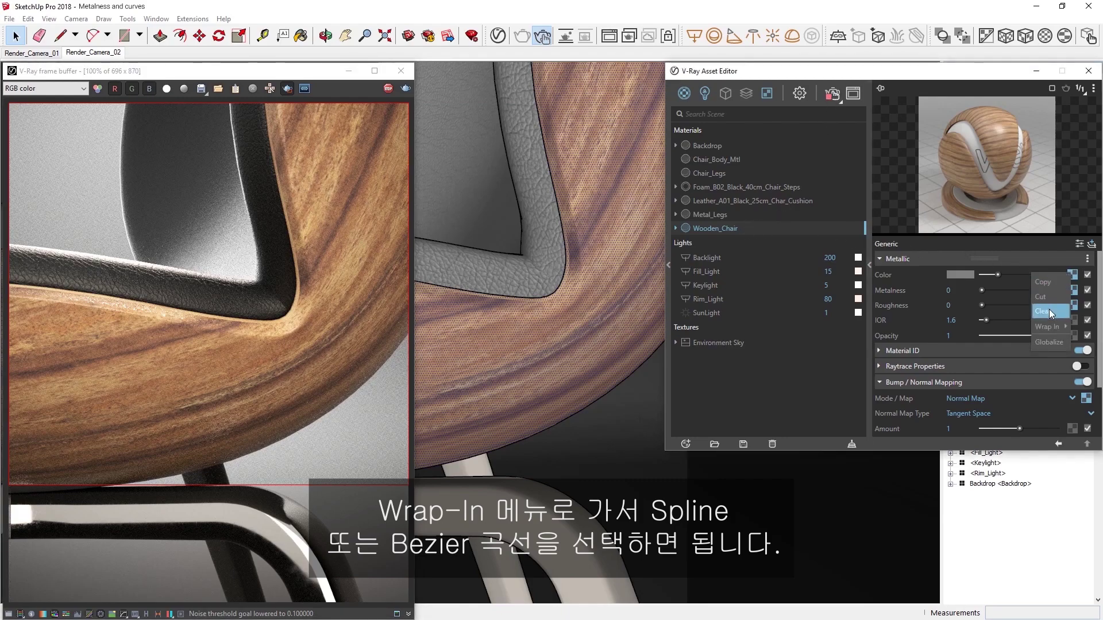
pyautogui.moveTo(1044, 324)
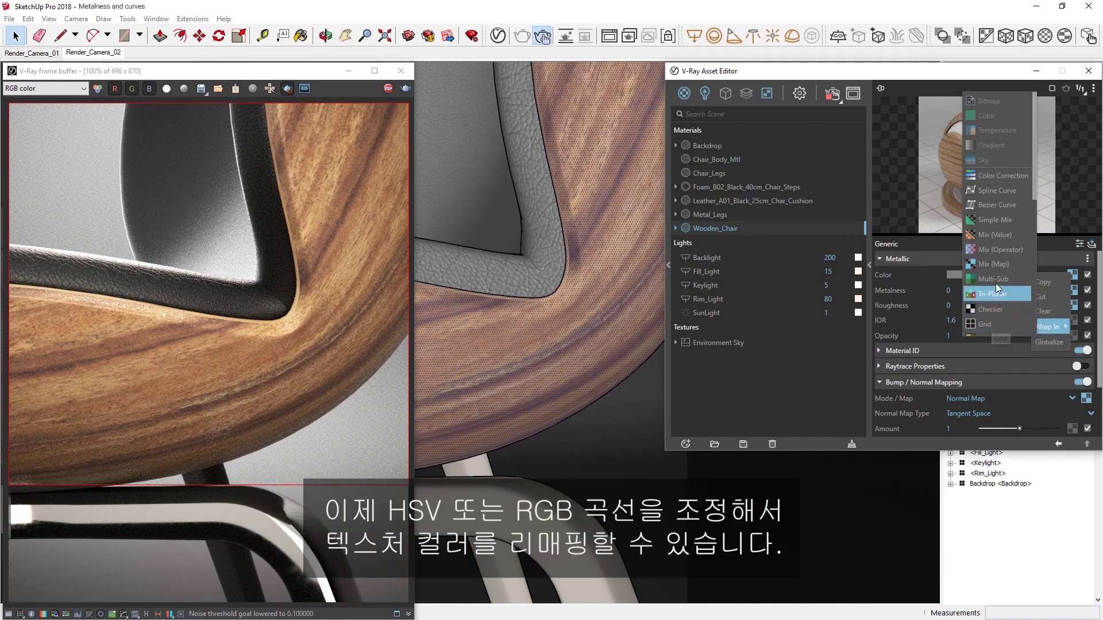
# Step: Wrap the colour texture in a Spline Curve and add a point reshaping the Saturation curve
pyautogui.click(1018, 194)
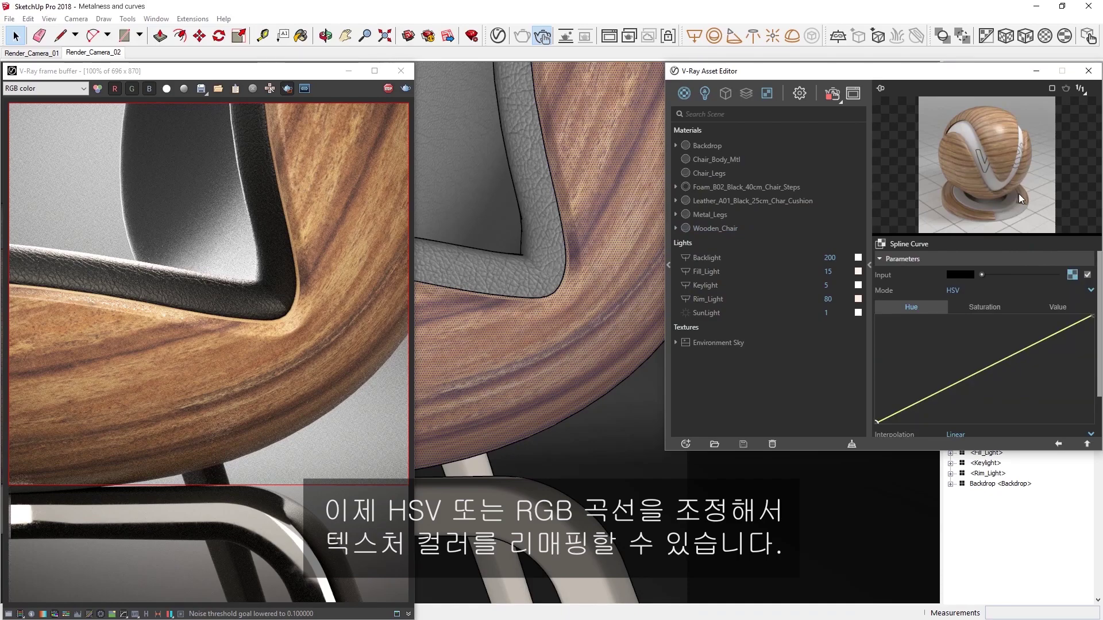
pyautogui.click(965, 308)
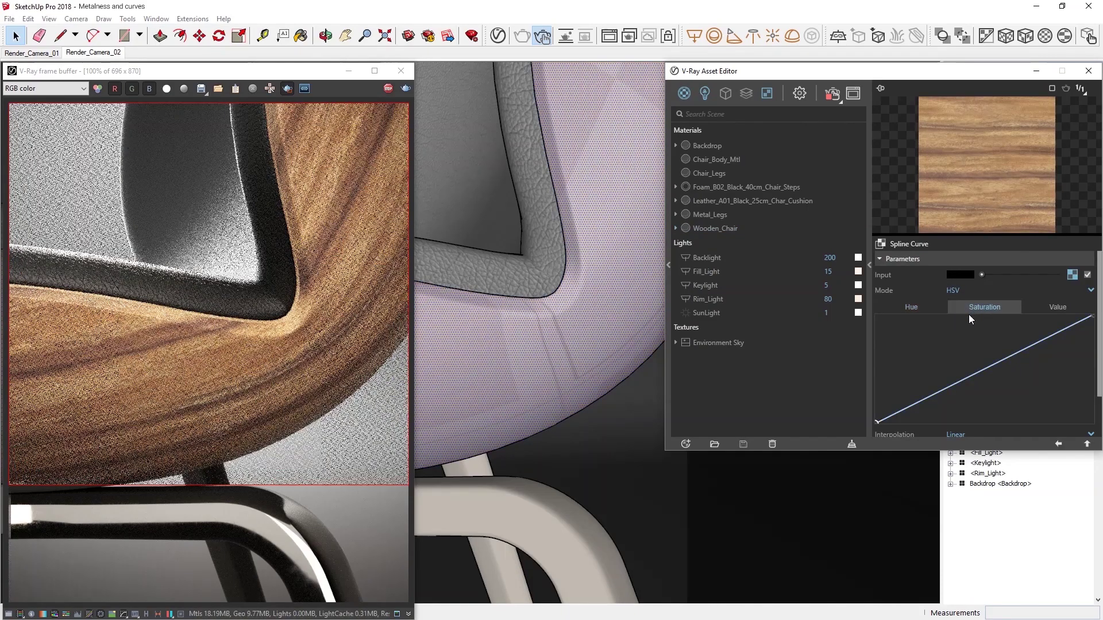
pyautogui.moveTo(989, 367); pyautogui.dragTo(959, 353)
# Step: Shape the Value curve into an S-curve with two points and Smooth interpolation
pyautogui.click(1054, 306)
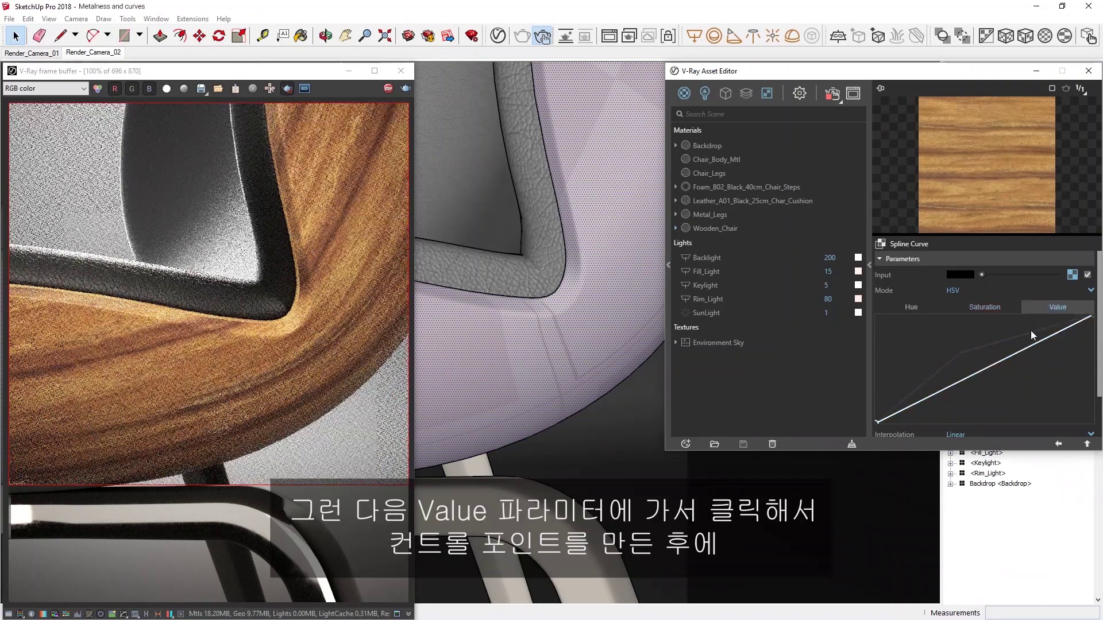
pyautogui.moveTo(997, 366); pyautogui.dragTo(998, 383)
pyautogui.moveTo(1039, 349); pyautogui.dragTo(1041, 336)
pyautogui.moveTo(998, 376); pyautogui.dragTo(932, 409)
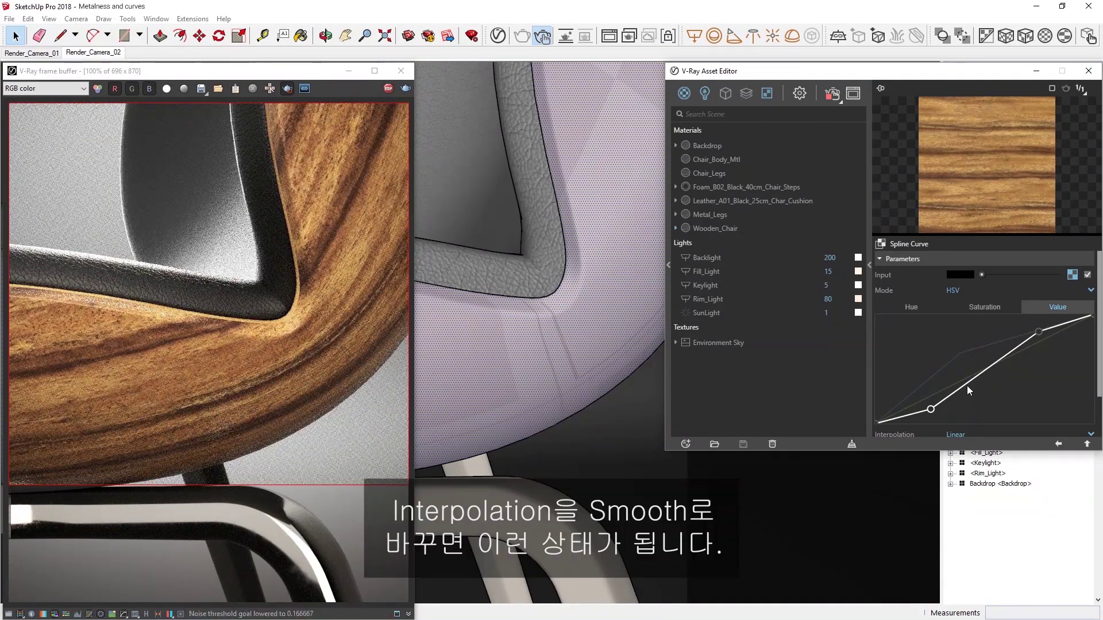
pyautogui.moveTo(1096, 377); pyautogui.dragTo(1098, 409)
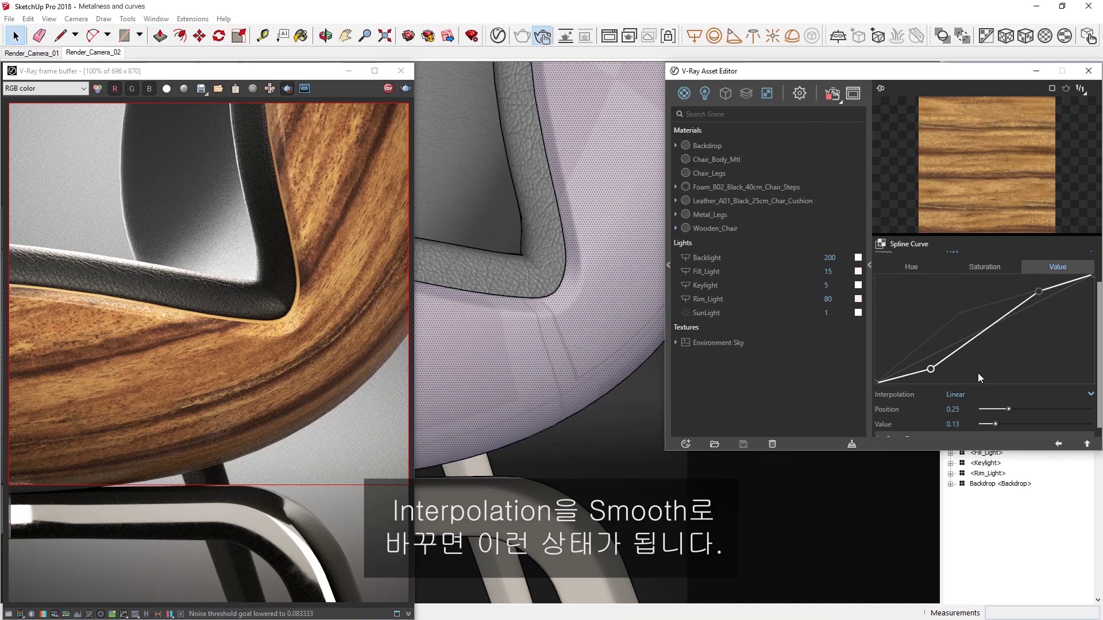
pyautogui.click(962, 394)
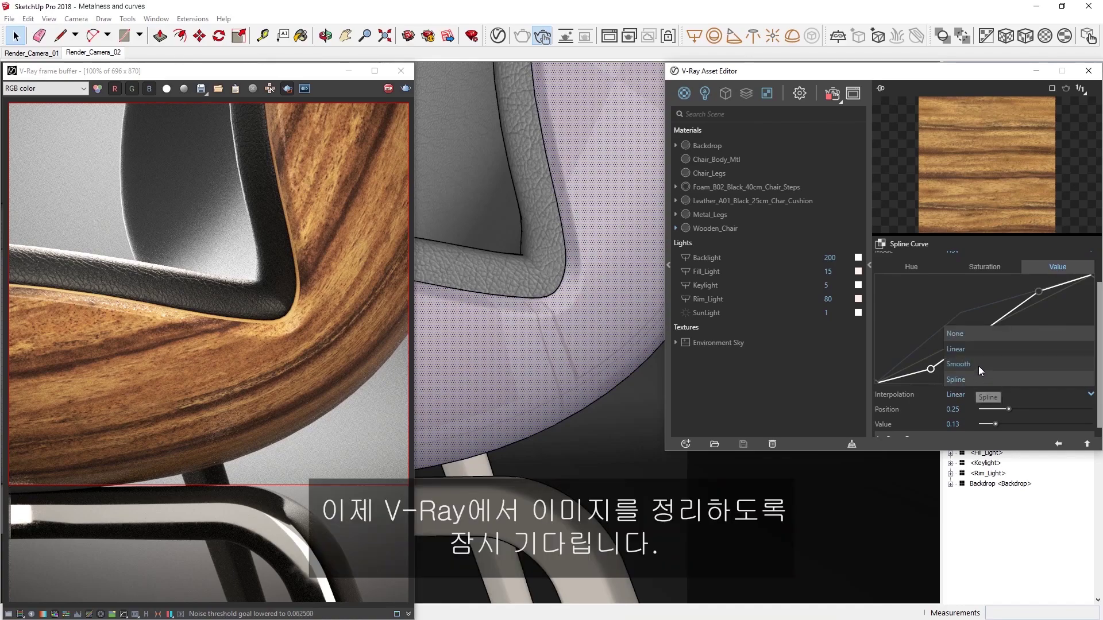
pyautogui.click(979, 367)
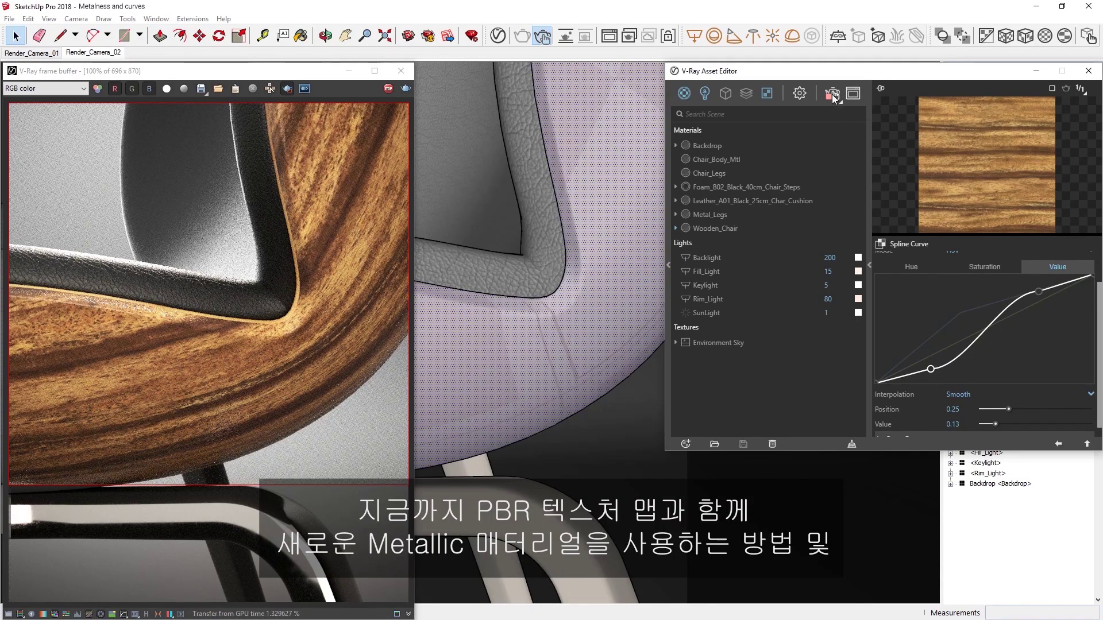
# Step: Stop V-Ray's interactive render on the finished high-contrast bamboo chair
pyautogui.click(832, 94)
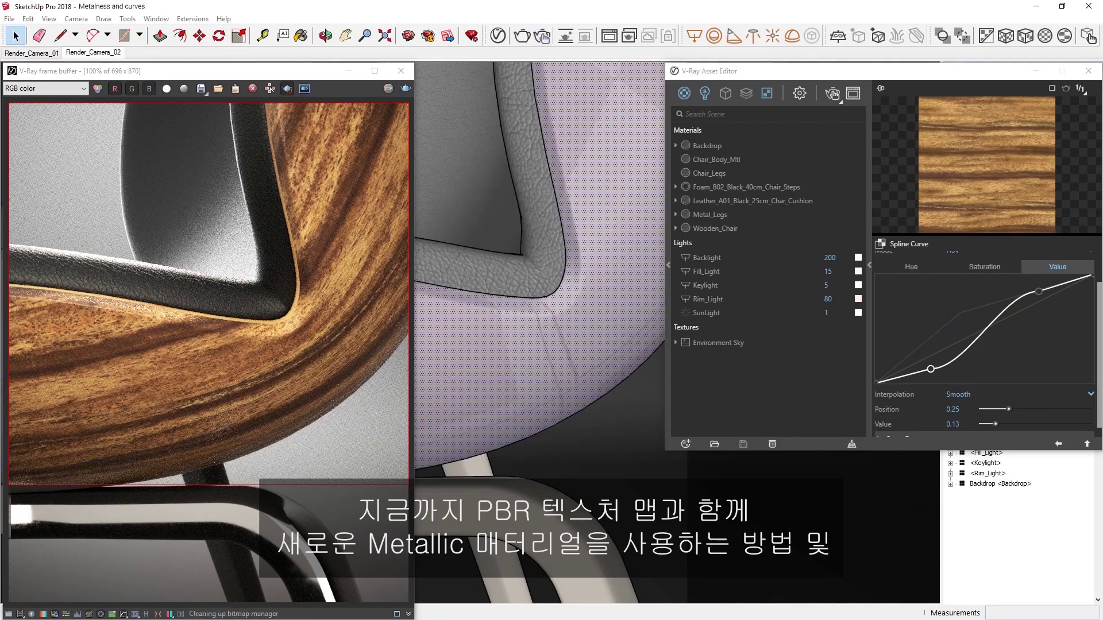